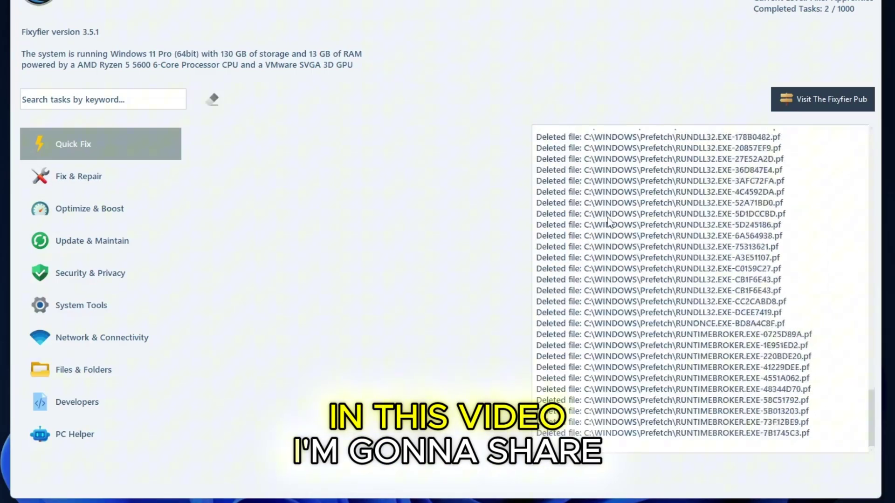
Clean up drive C: with Disk Cleanup and confirm deleting the files
click(412, 236)
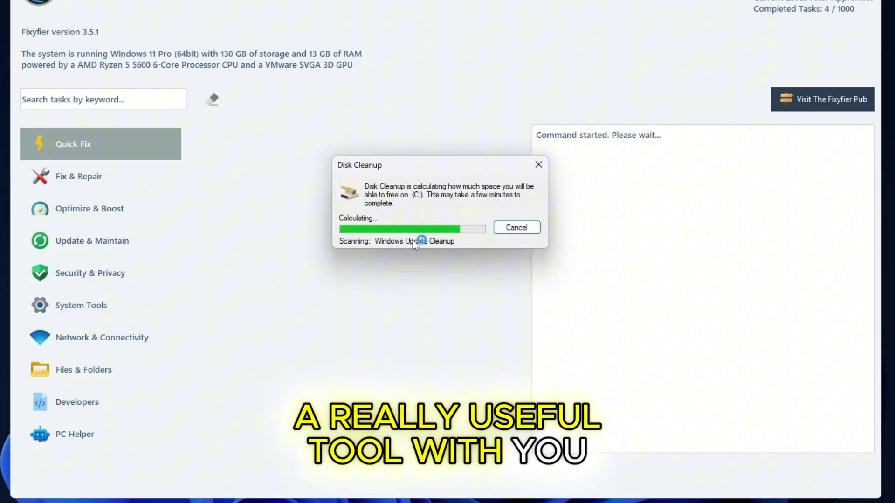
key(Return)
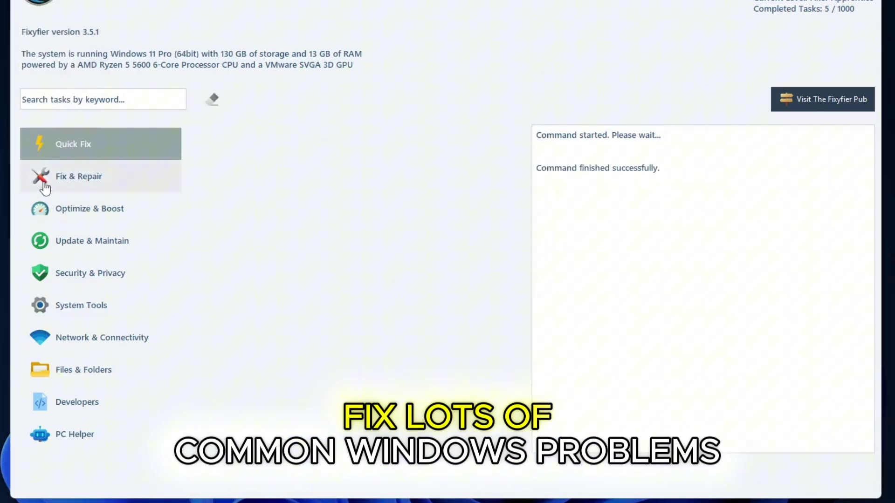
Run Check Disk from the Fix & Repair tasks and answer y to schedule the check for the next restart
click(79, 176)
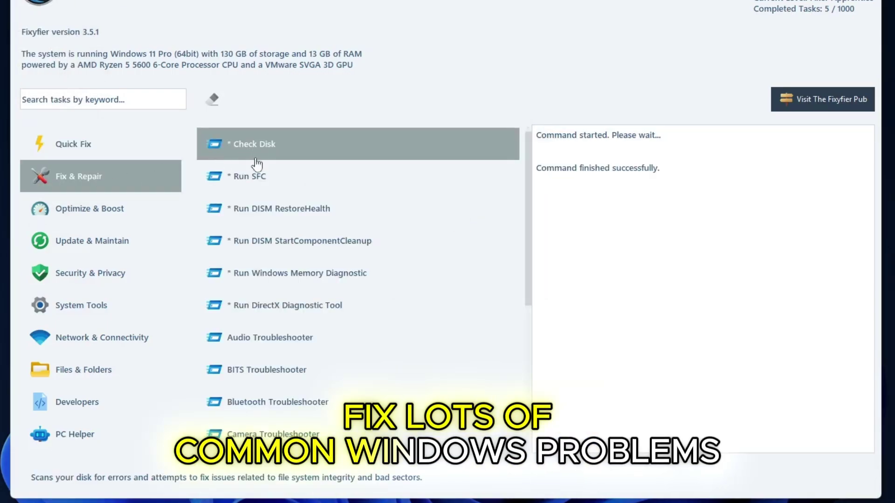
click(306, 152)
key(Return)
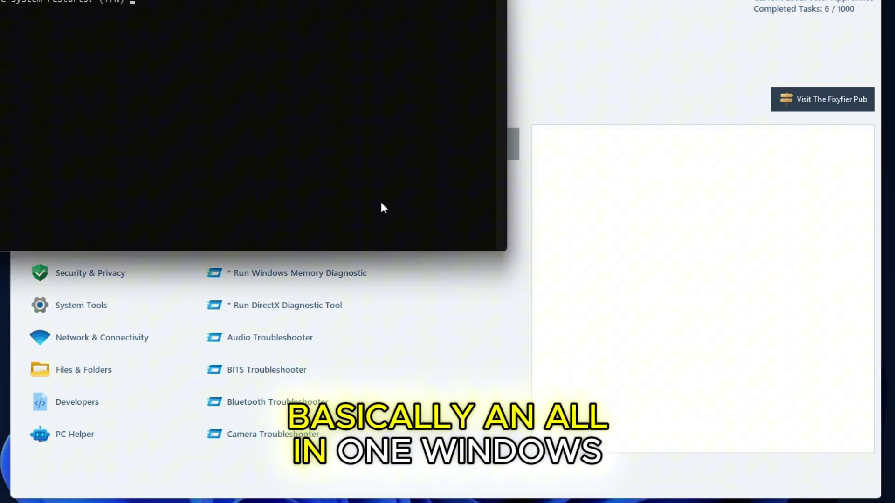
key(y)
key(Return)
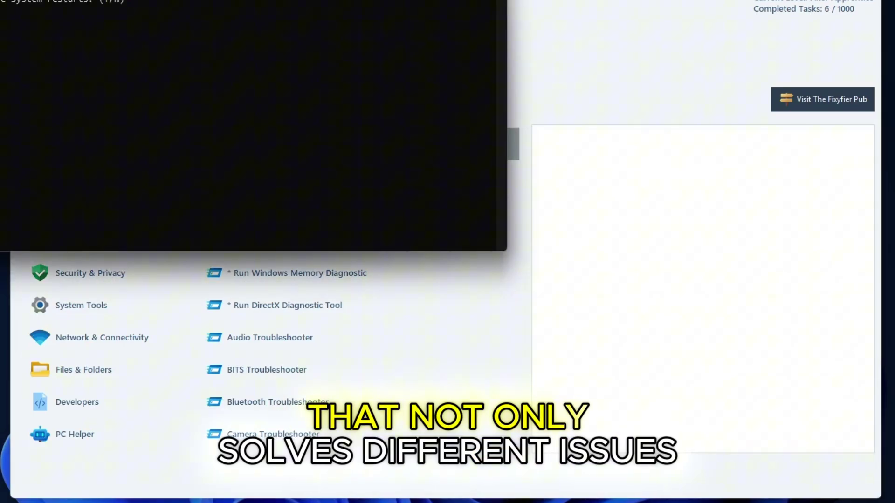
Run the SFC system file scan and confirm proceeding with the advanced task
click(315, 179)
click(552, 225)
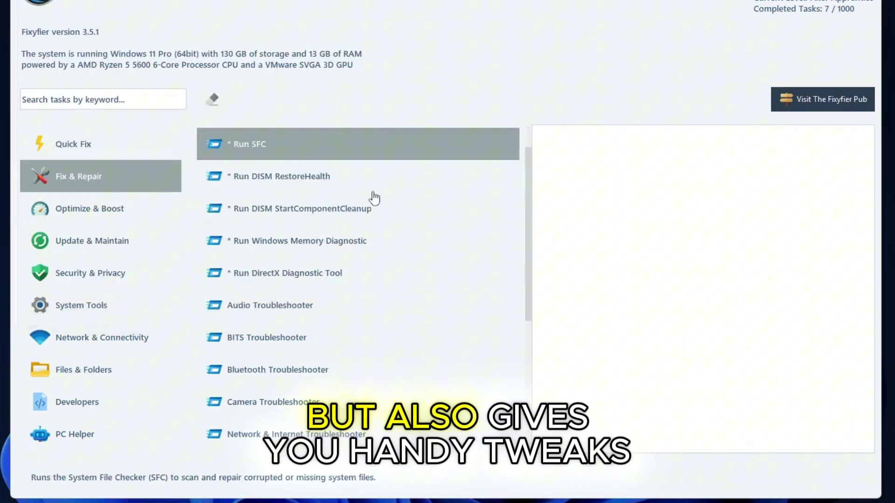
Launch the Audio Troubleshooter and the Bluetooth Troubleshooter from the Fix & Repair tasks
scroll(359, 282, down, 1)
click(300, 273)
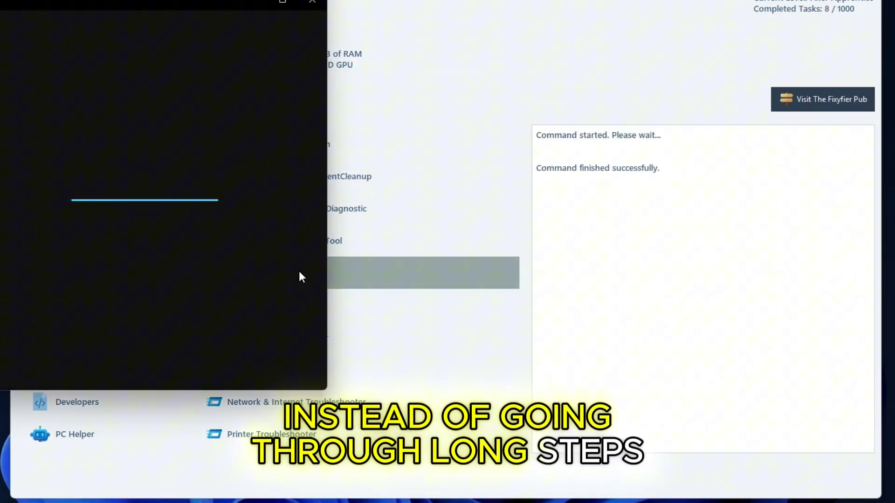
scroll(316, 317, down, 2)
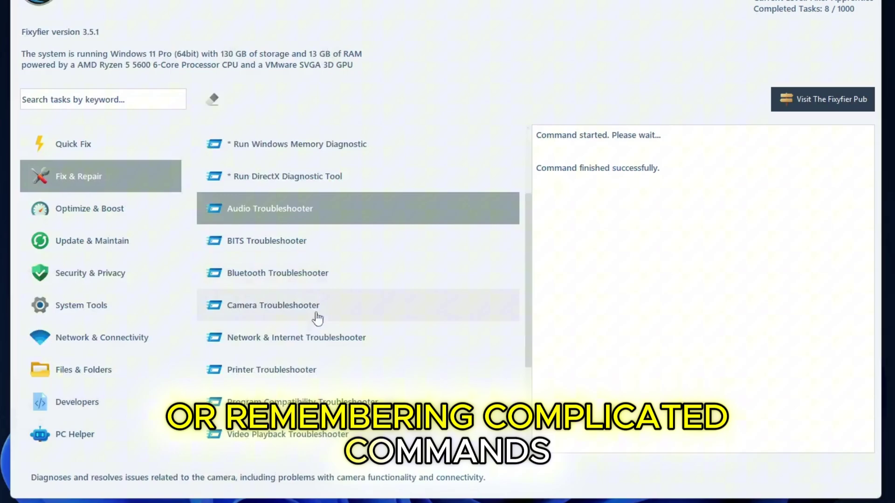
click(280, 274)
Look through the remaining Fix & Repair troubleshooters and the full list of Optimize & Boost tasks
scroll(270, 278, down, 1)
scroll(280, 298, down, 1)
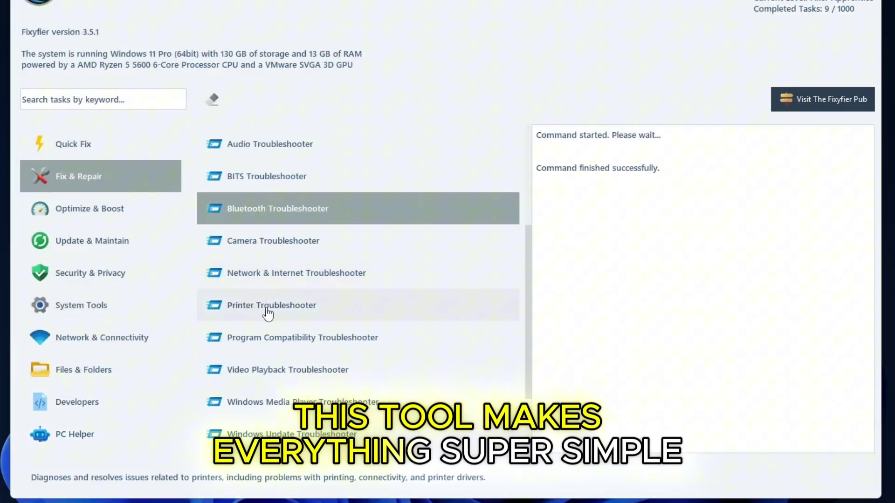
scroll(314, 317, down, 2)
scroll(314, 317, down, 1)
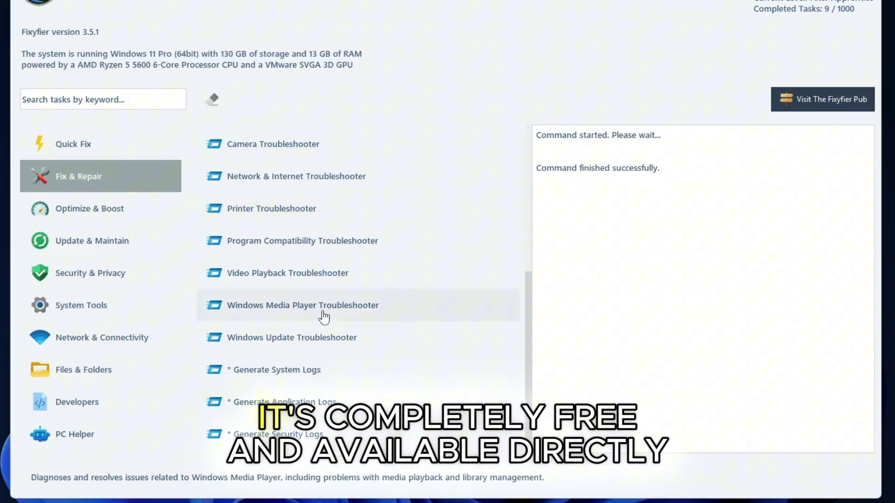
click(89, 208)
scroll(279, 177, up, 8)
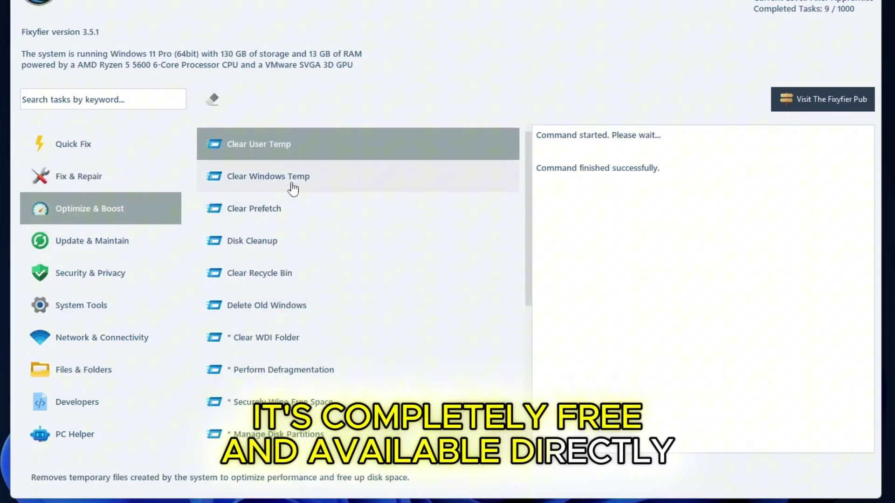
scroll(353, 310, down, 4)
scroll(305, 402, down, 5)
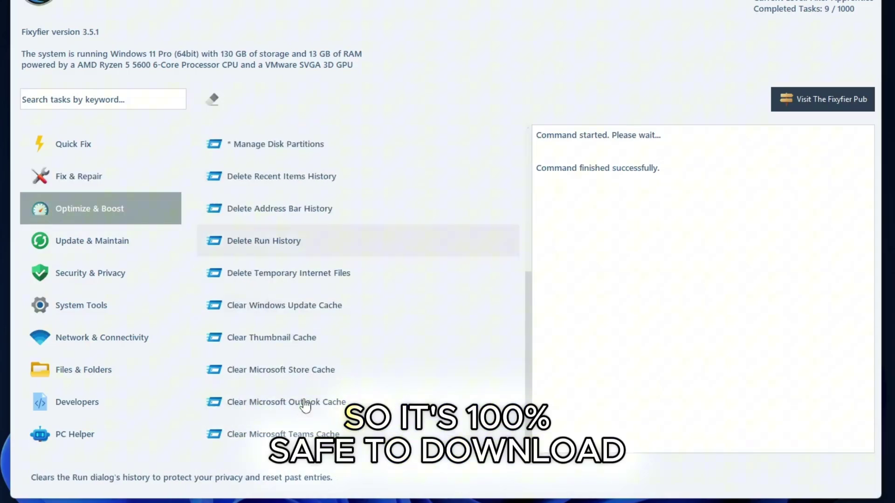
Clear the Recycle Bin from the Optimize & Boost tasks and optimize drive C: through Perform Defragmentation
scroll(305, 400, up, 9)
click(264, 287)
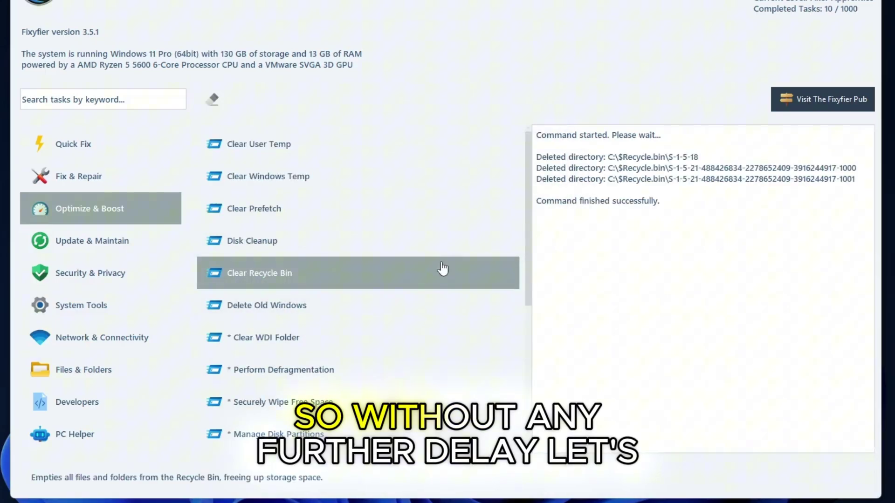
click(326, 370)
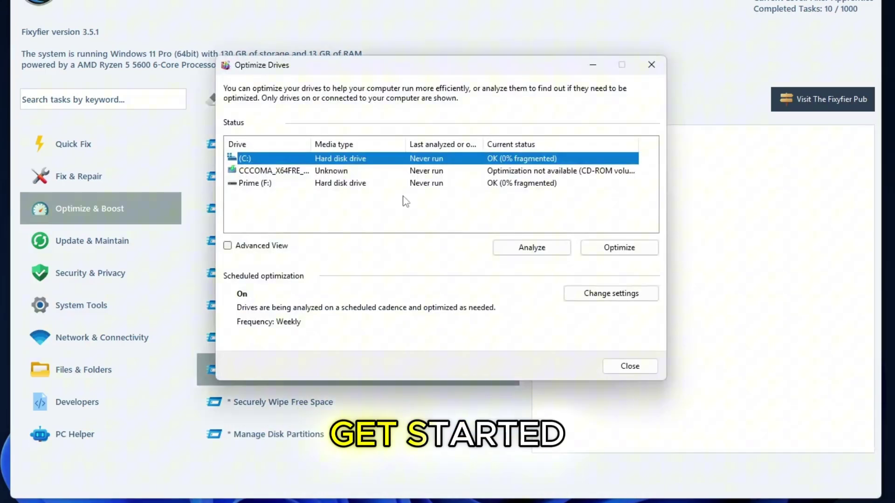
click(605, 247)
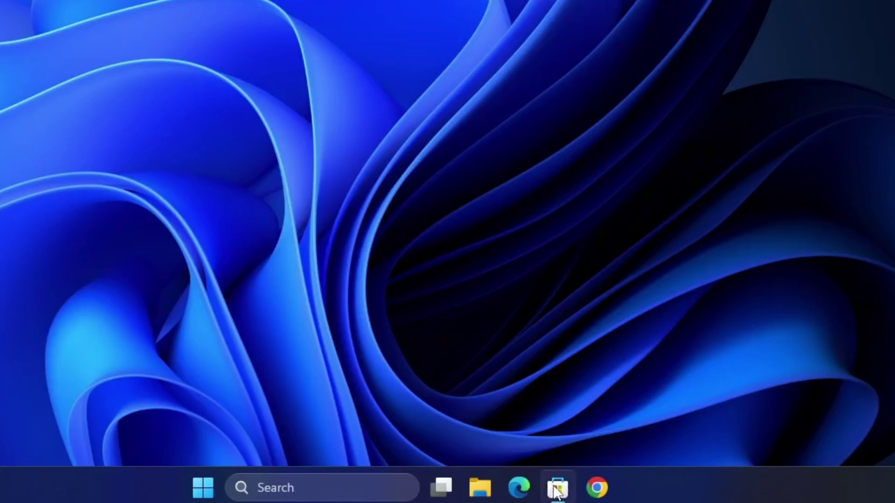
Switch to the Microsoft Store, search for "fixyfier" and open the Fixyfier app page
click(555, 490)
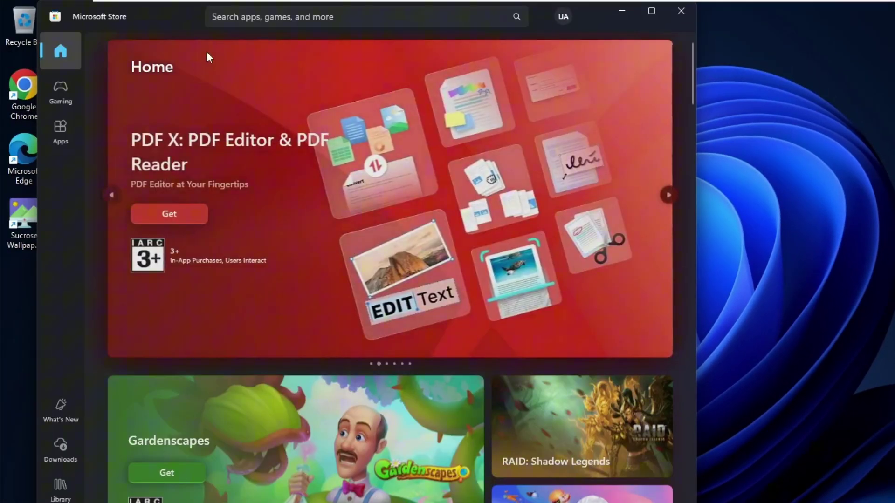
click(252, 18)
text(fixyfier)
key(Return)
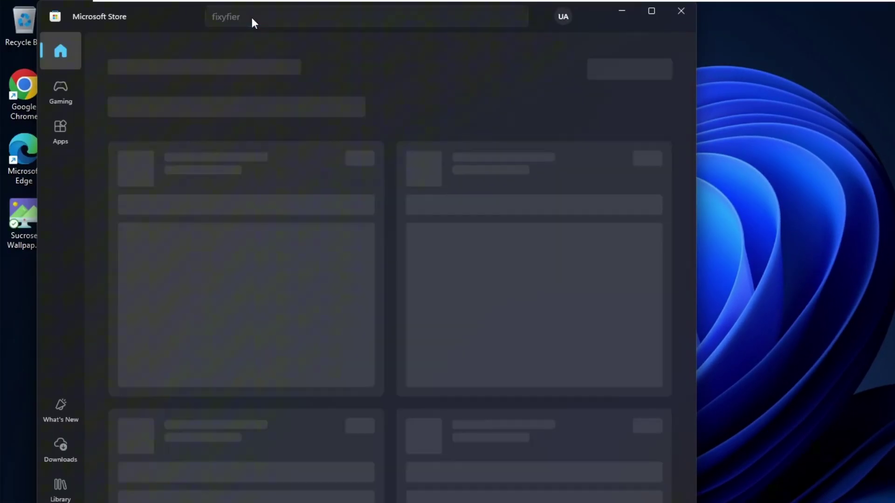
click(229, 177)
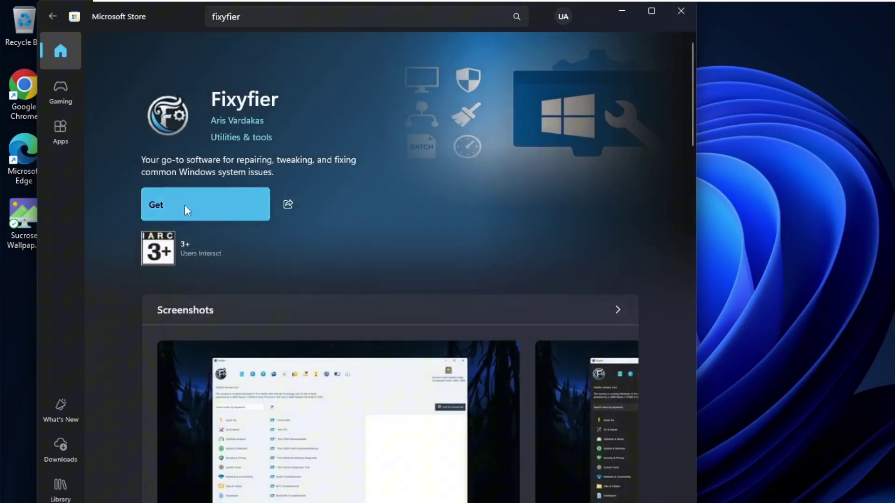
Install Fixyfier from its store page, launch it and allow it to make changes to the device
click(184, 205)
click(185, 205)
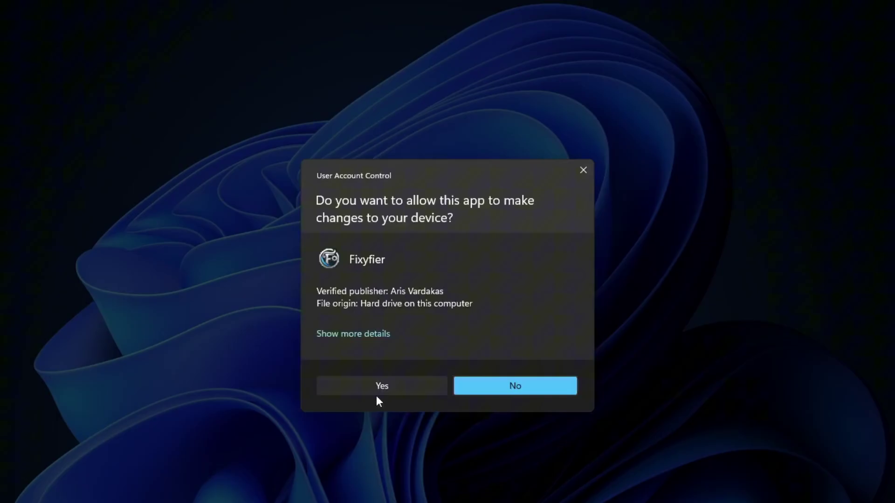
click(382, 388)
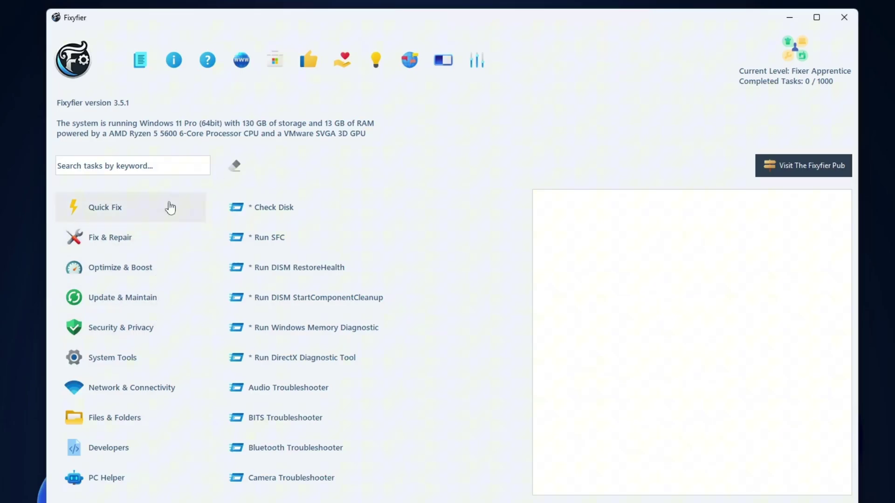
Run the one-click Quick Fix and complete its Disk Cleanup on drive C:, confirming permanent deletion of the files
click(135, 216)
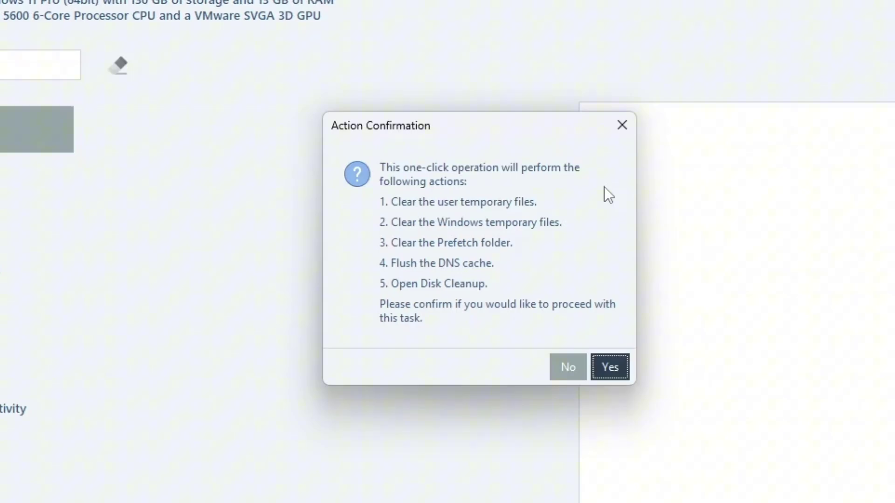
click(611, 368)
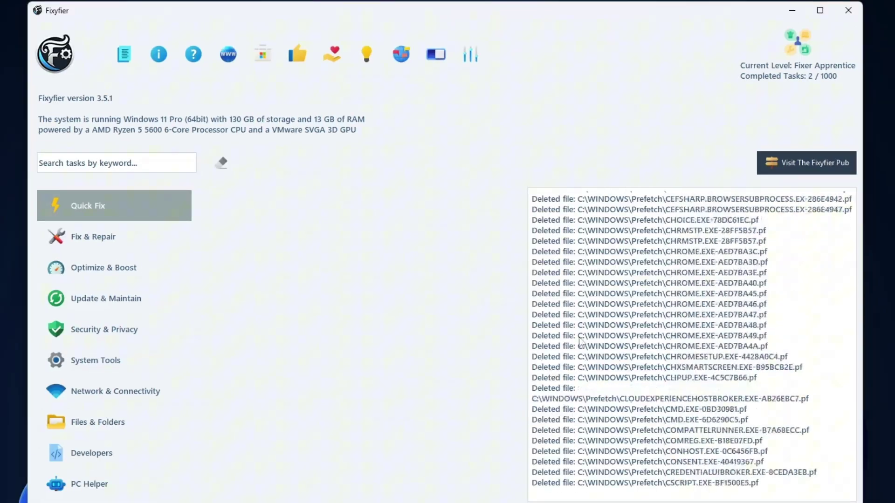
click(513, 269)
click(434, 282)
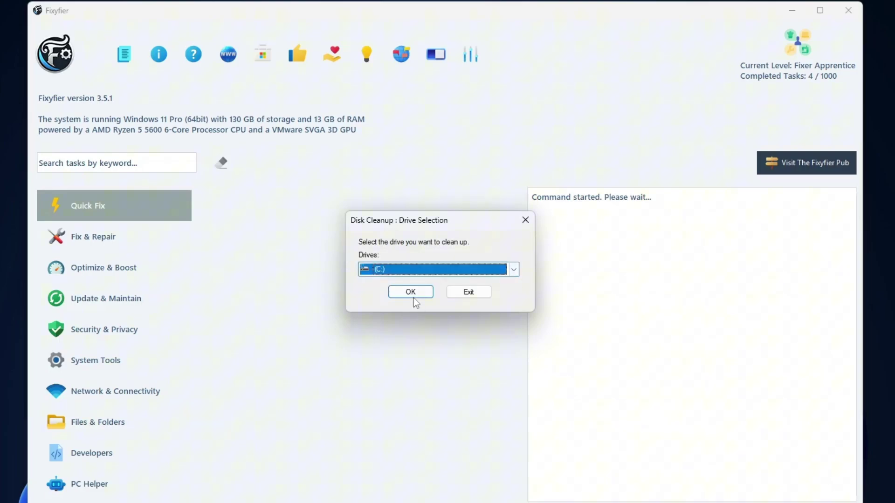
click(413, 295)
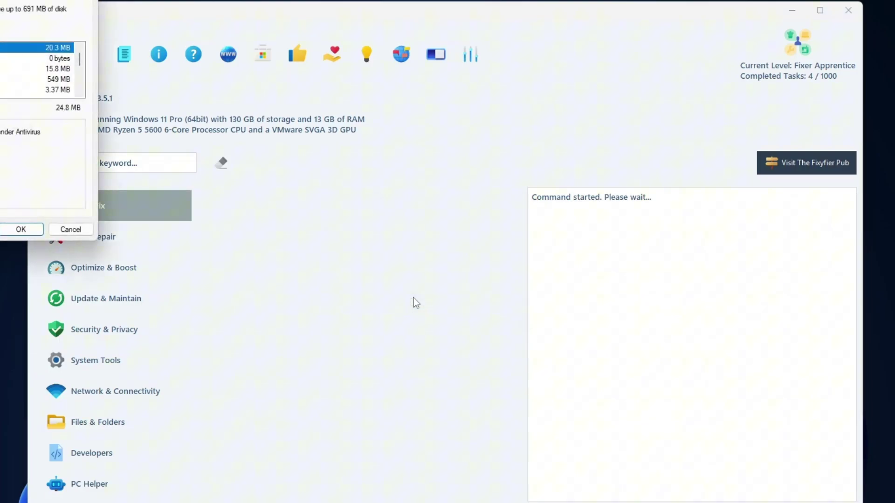
click(21, 229)
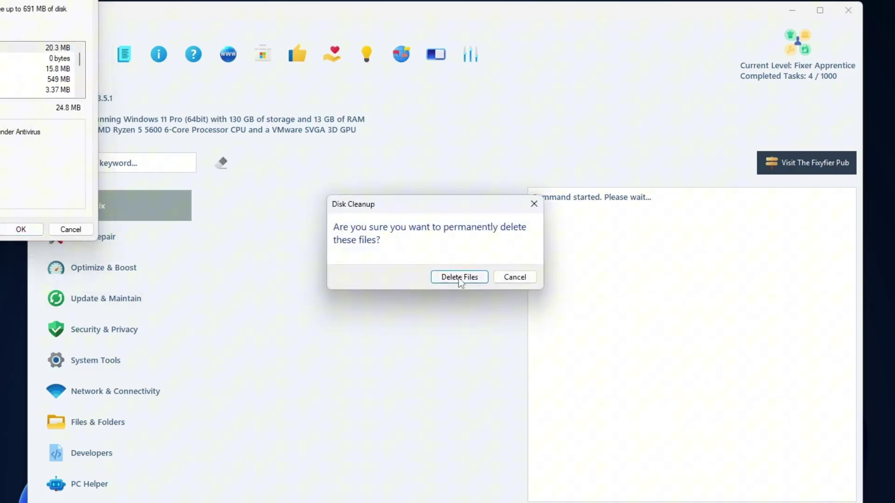
click(459, 277)
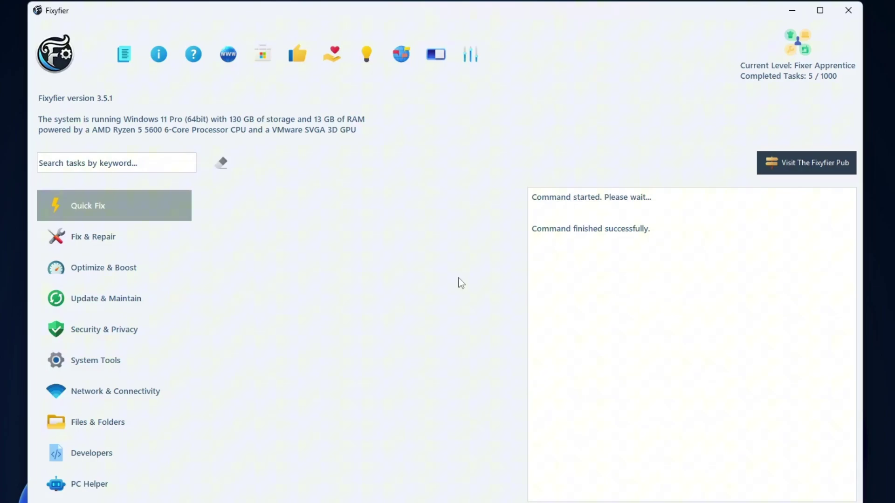
Run Check Disk from the Fix & Repair tasks, confirm the advanced-user notice and close the chkdsk console
click(60, 244)
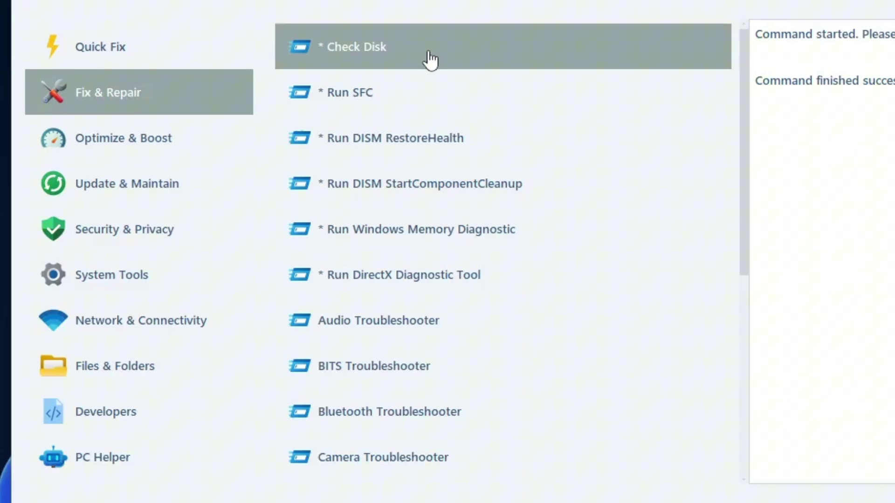
click(430, 58)
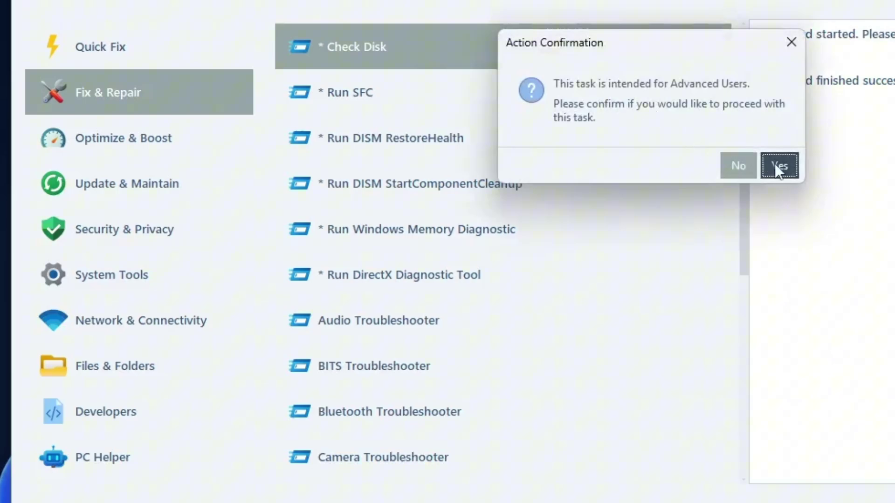
click(777, 165)
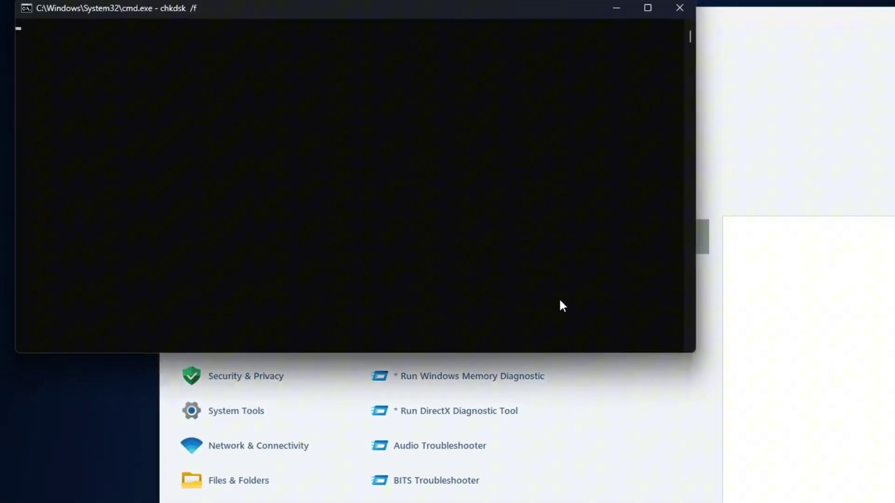
click(678, 10)
click(491, 281)
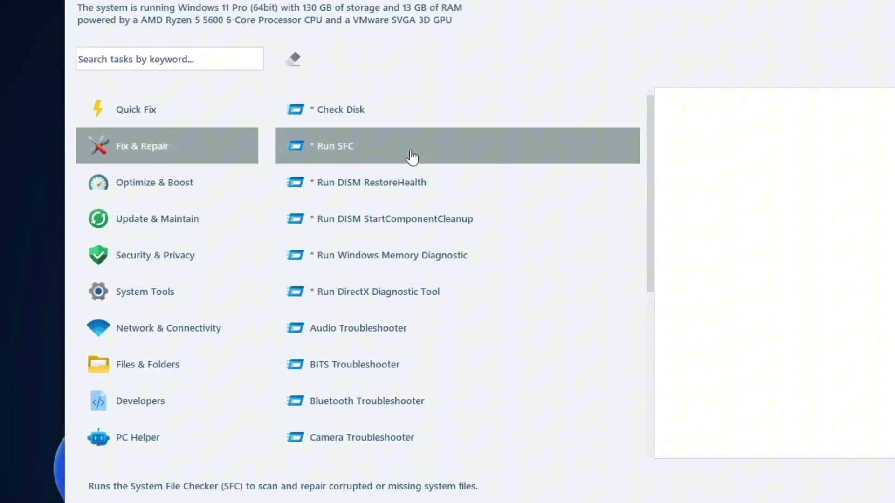
Run the SFC system file scan, confirm proceeding and close its console window
double_click(412, 157)
click(689, 208)
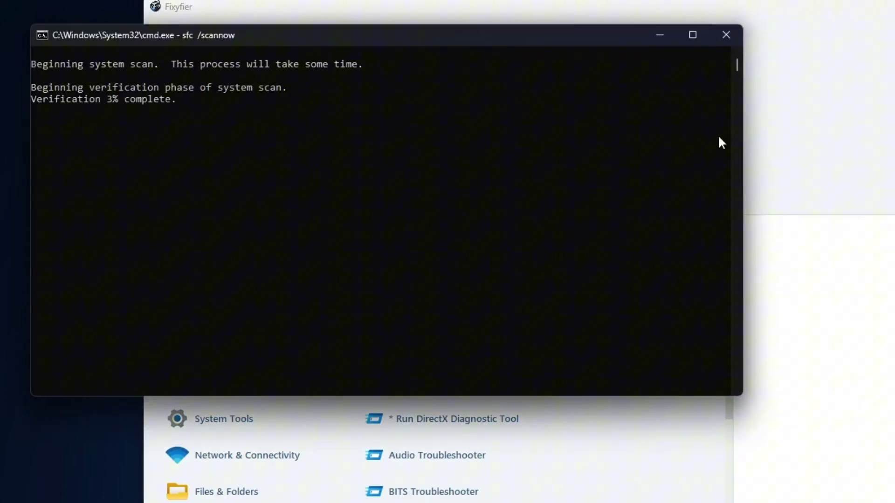
click(731, 35)
Launch the Audio Troubleshooter and the Bluetooth Troubleshooter from the Fix & Repair list
scroll(553, 303, down, 2)
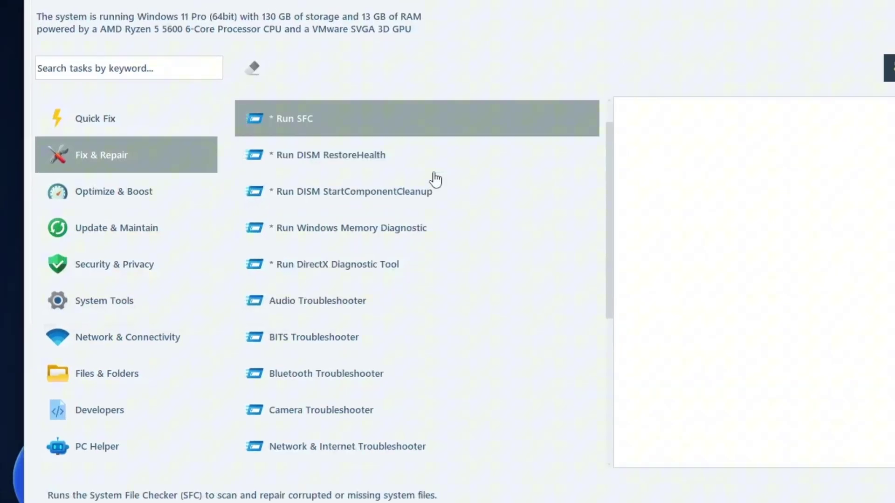
scroll(436, 185, up, 1)
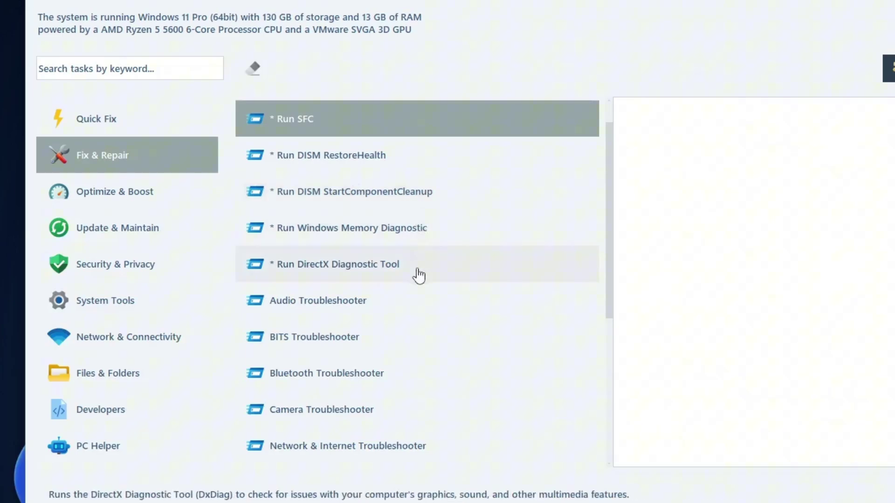
scroll(419, 276, down, 1)
click(353, 270)
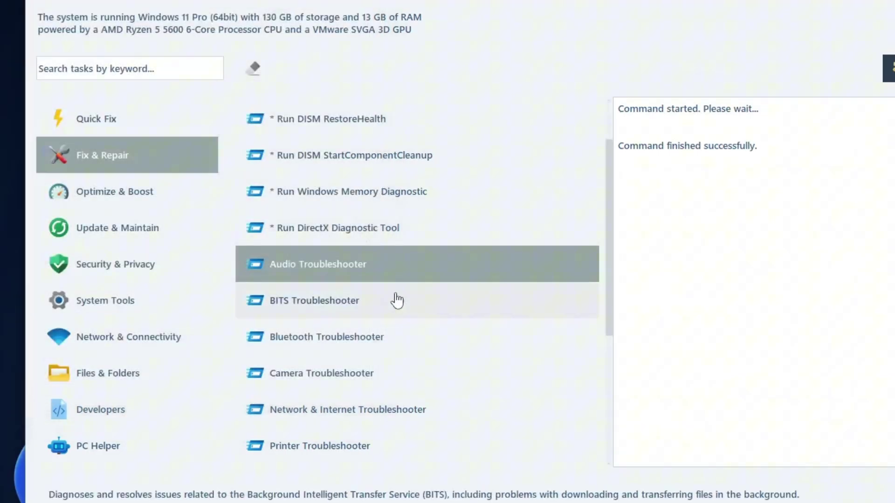
scroll(393, 300, down, 2)
click(363, 274)
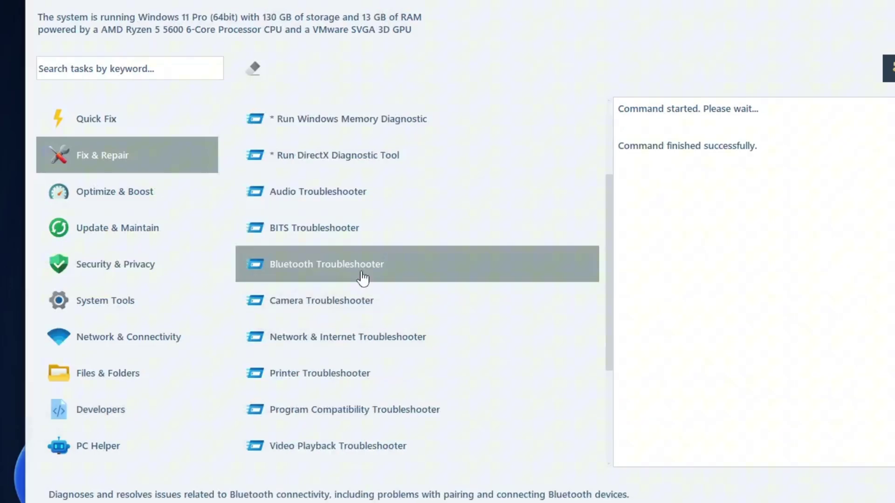
Look through the remaining troubleshooters and log-generation tasks in the Fix & Repair list
scroll(348, 272, down, 1)
scroll(315, 279, down, 1)
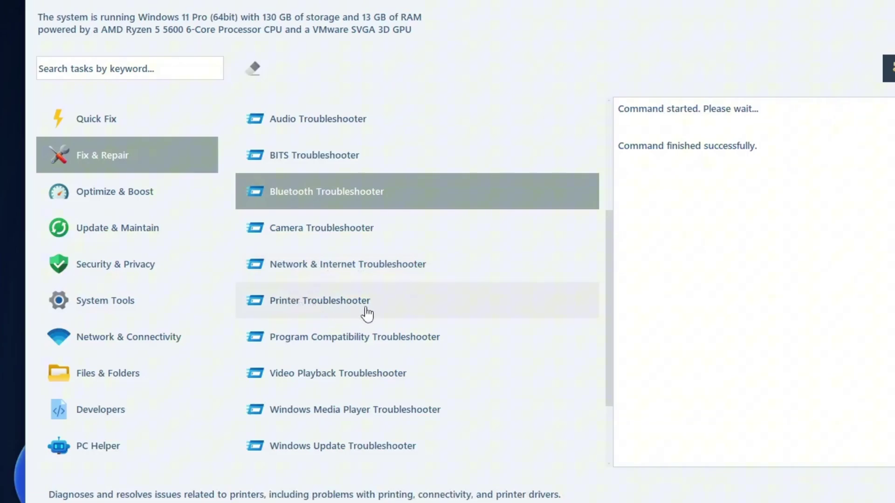
scroll(367, 313, down, 2)
scroll(366, 314, down, 1)
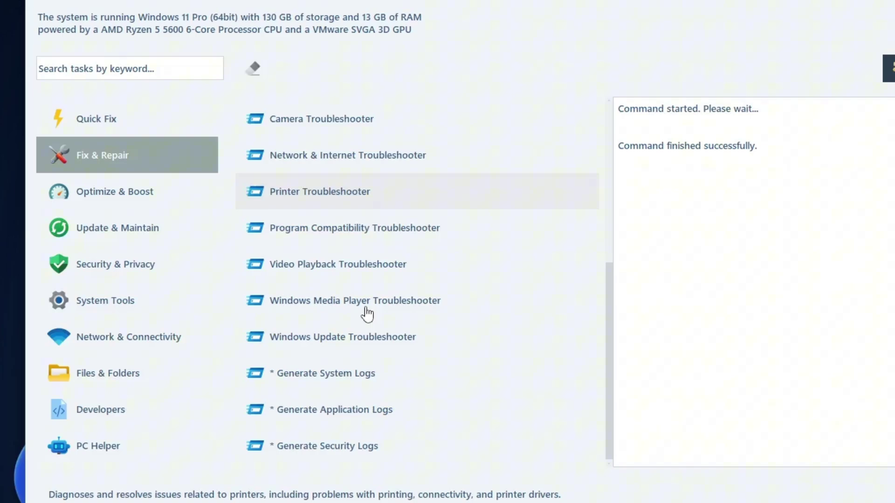
Review the Optimize & Boost tasks, run Clear Recycle Bin and confirm proceeding
click(111, 195)
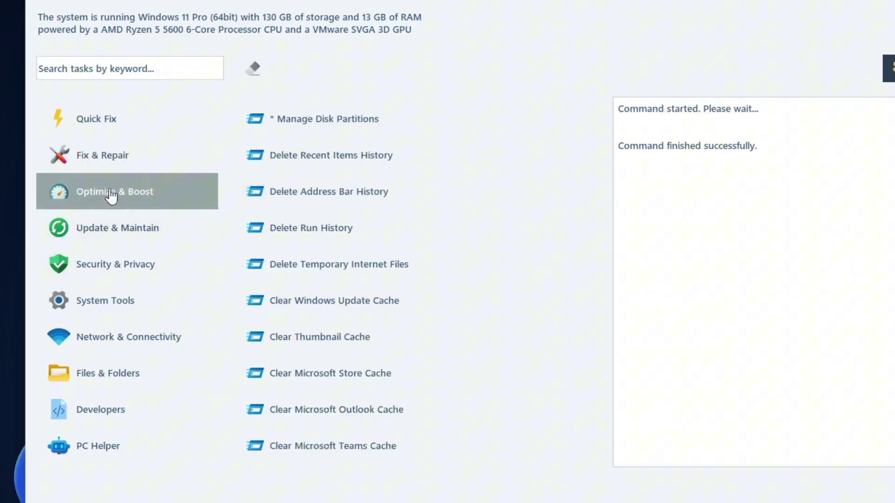
scroll(305, 175, up, 3)
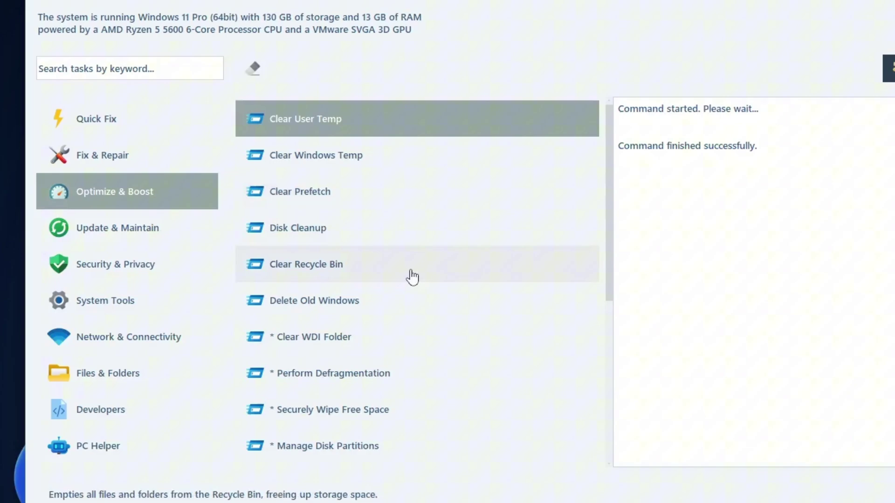
scroll(412, 306, down, 1)
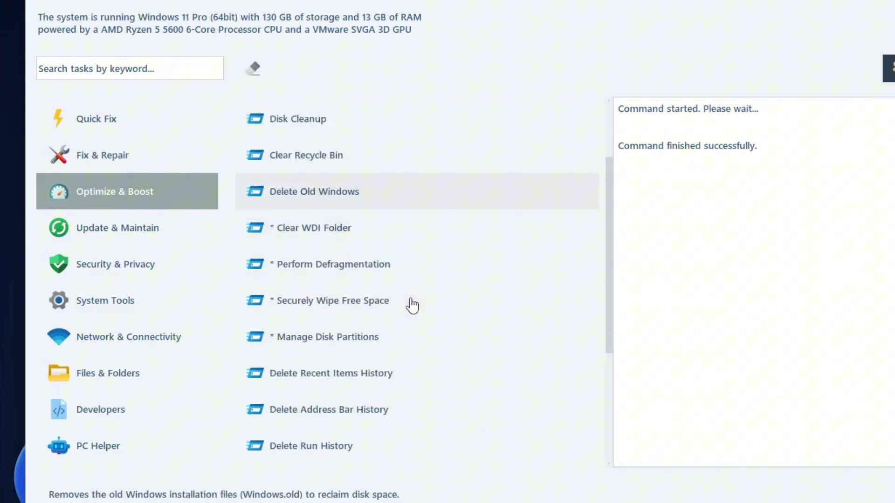
scroll(412, 305, down, 1)
scroll(355, 414, down, 5)
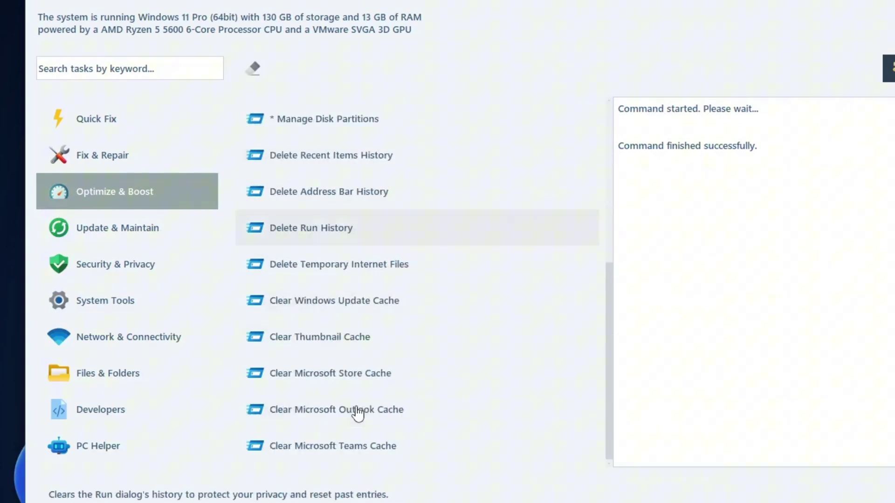
scroll(357, 376, up, 3)
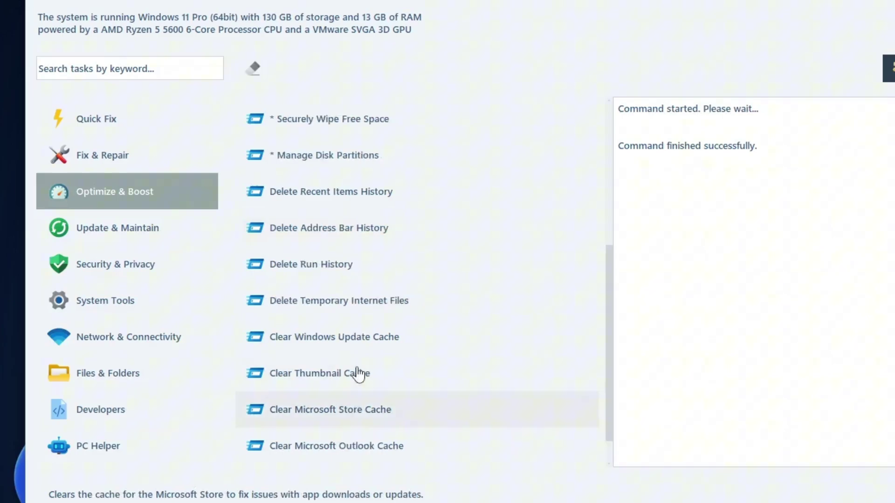
scroll(356, 372, up, 6)
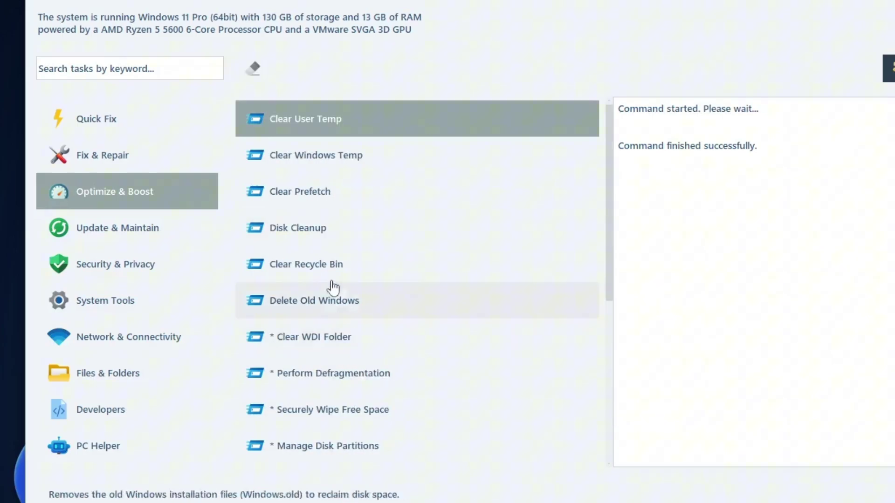
click(321, 269)
click(625, 211)
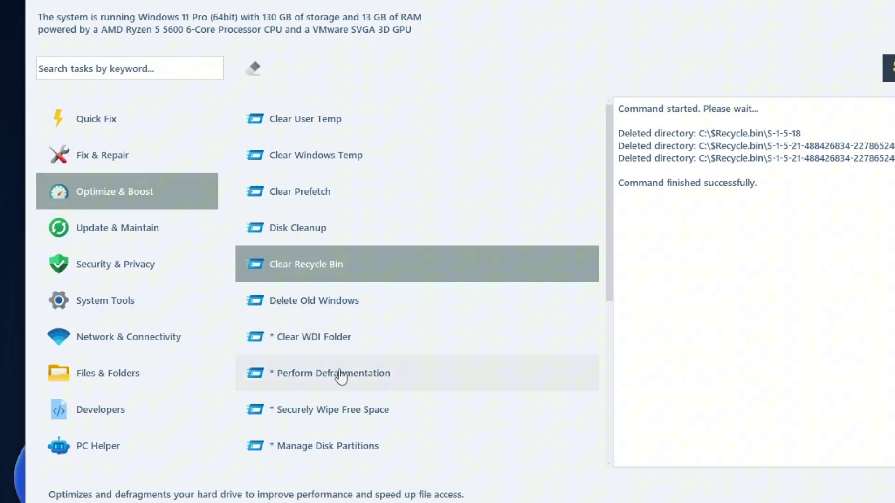
Run Perform Defragmentation, confirm the advanced-user notice, start optimizing drive C: and close Optimize Drives
click(405, 373)
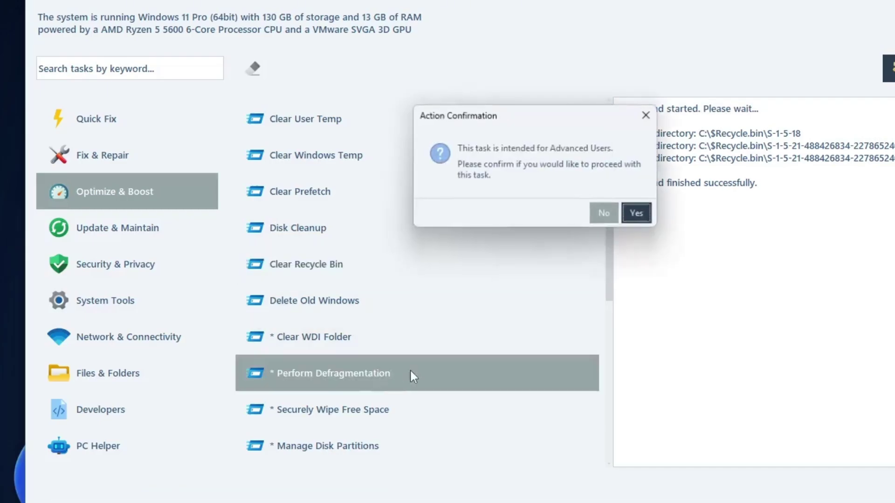
click(635, 214)
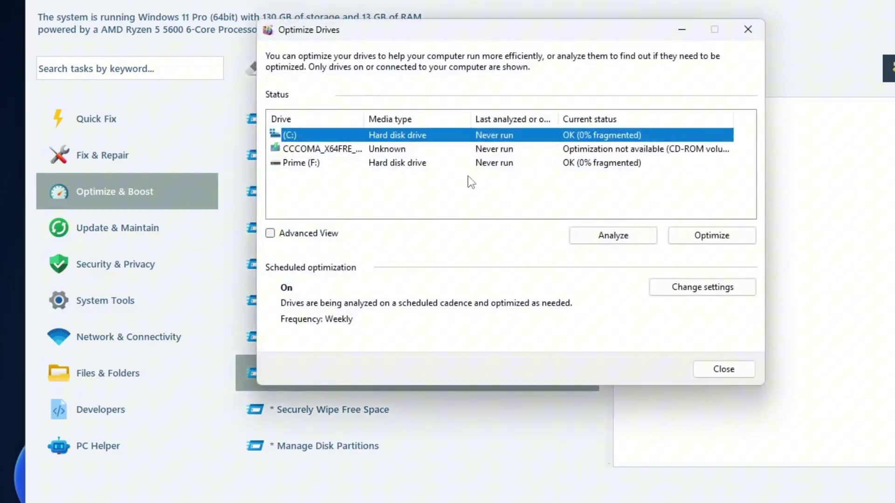
click(712, 236)
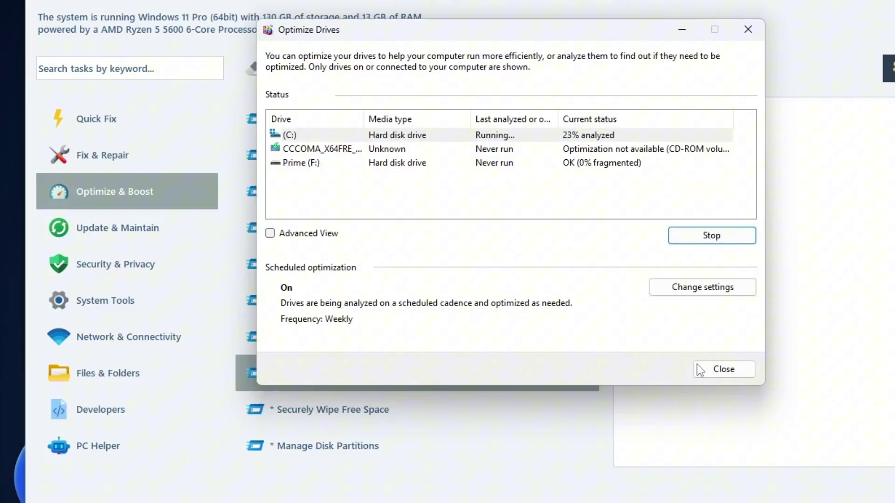
click(715, 368)
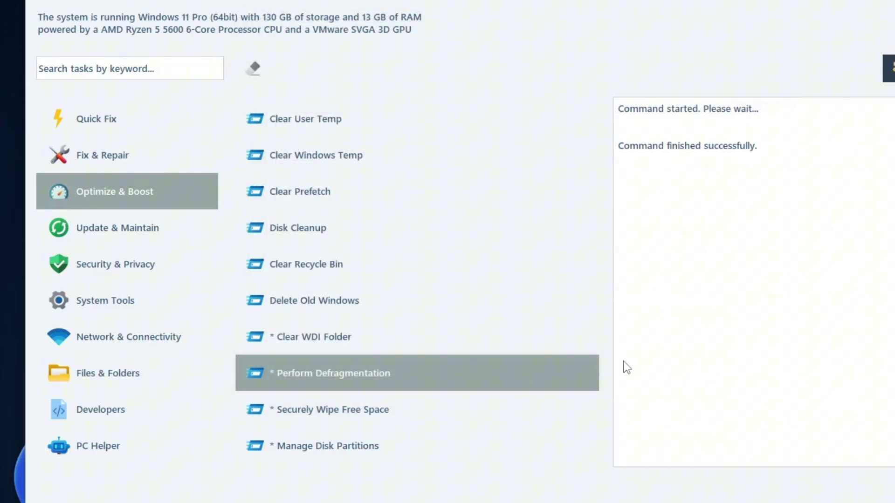
Run List Installed Programs from Update & Maintain, close its winget console, and run List Pinned Programs
click(135, 228)
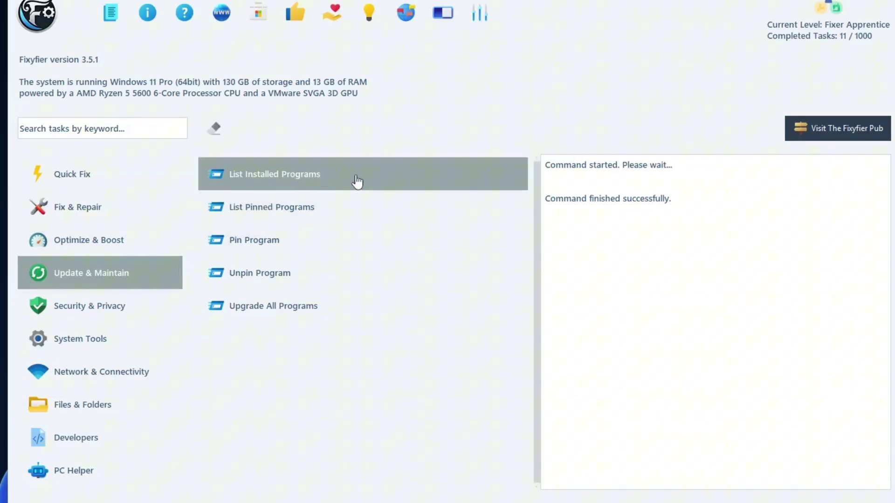
click(316, 182)
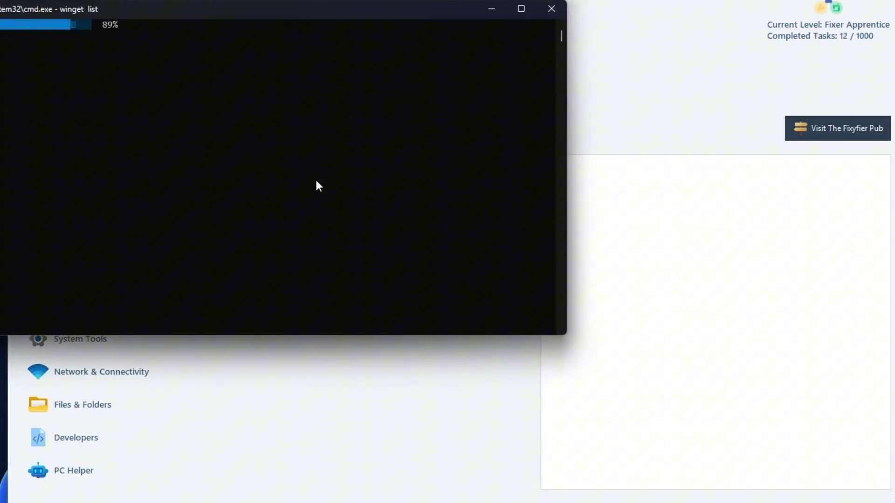
click(551, 9)
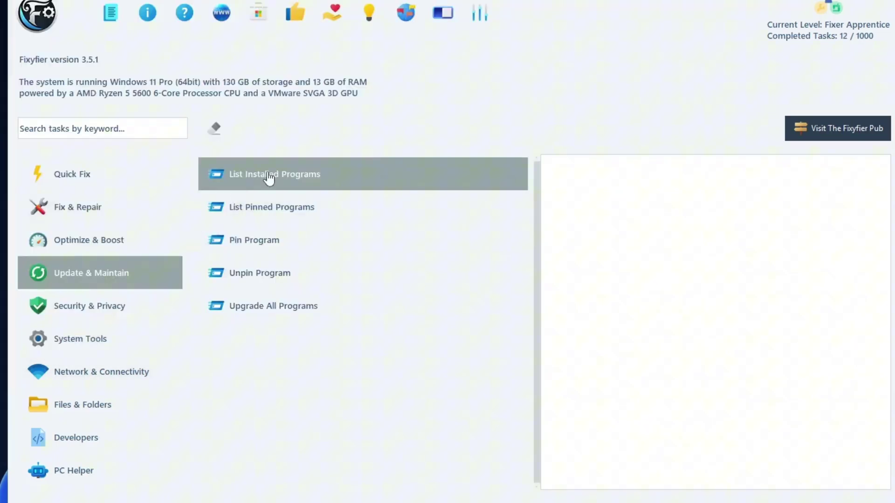
click(267, 206)
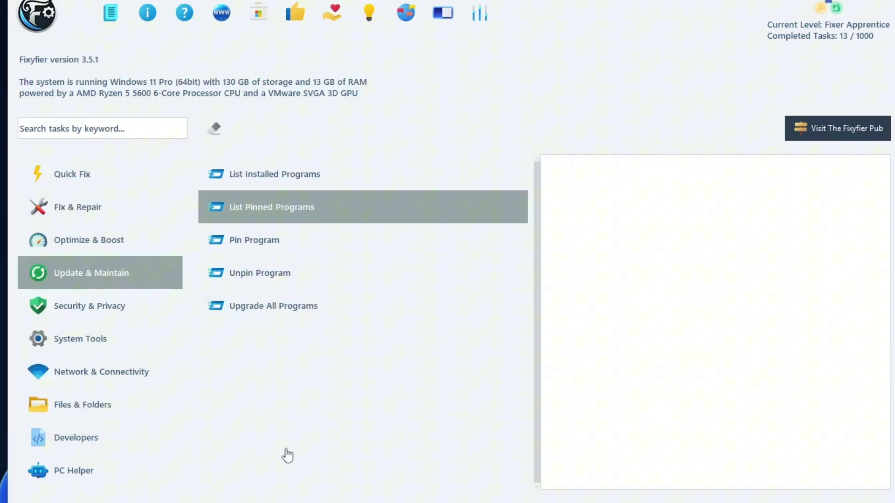
Turn the Windows Firewall off and back on with the Security & Privacy tasks, confirming each advanced-user notice
click(76, 313)
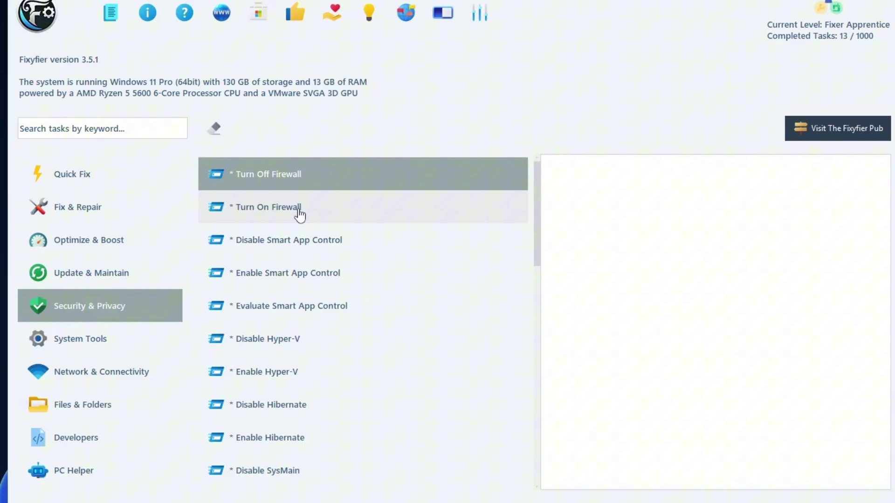
double_click(273, 177)
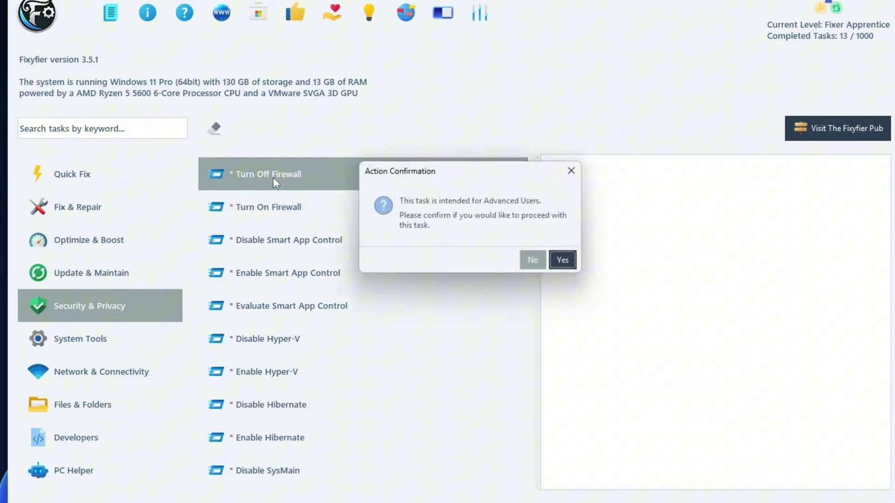
click(562, 260)
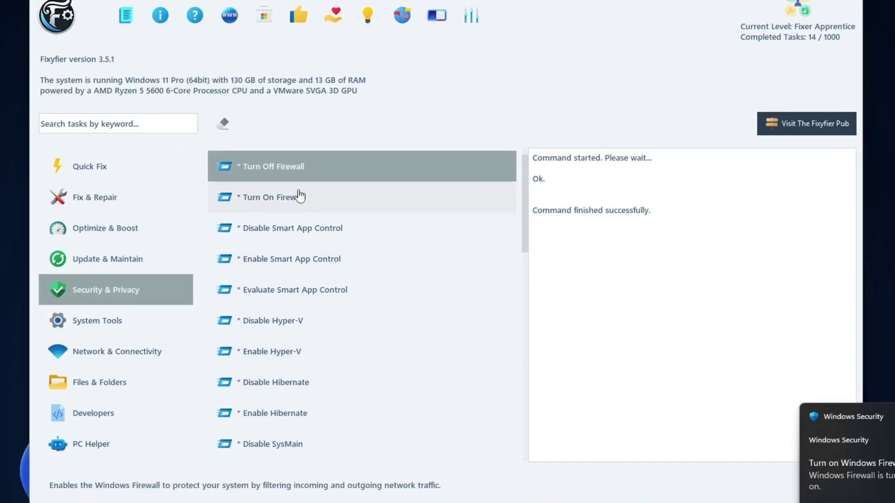
double_click(107, 103)
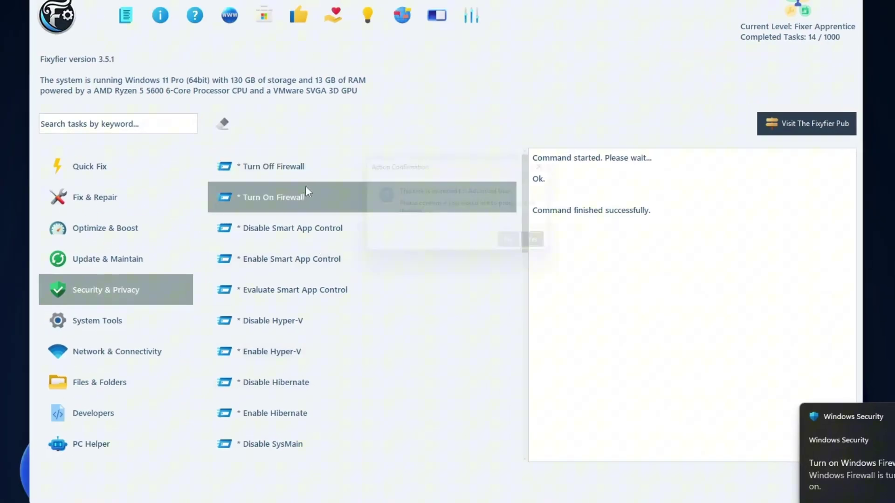
click(546, 247)
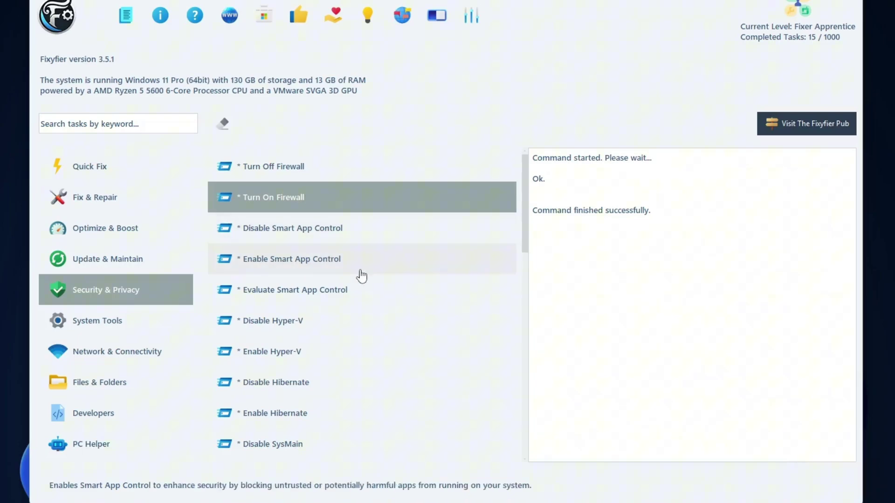
Examine the rest of the Security & Privacy tasks, from Smart App Control and Hyper-V through restore points and ads to BitLocker
scroll(303, 285, down, 1)
scroll(315, 290, down, 2)
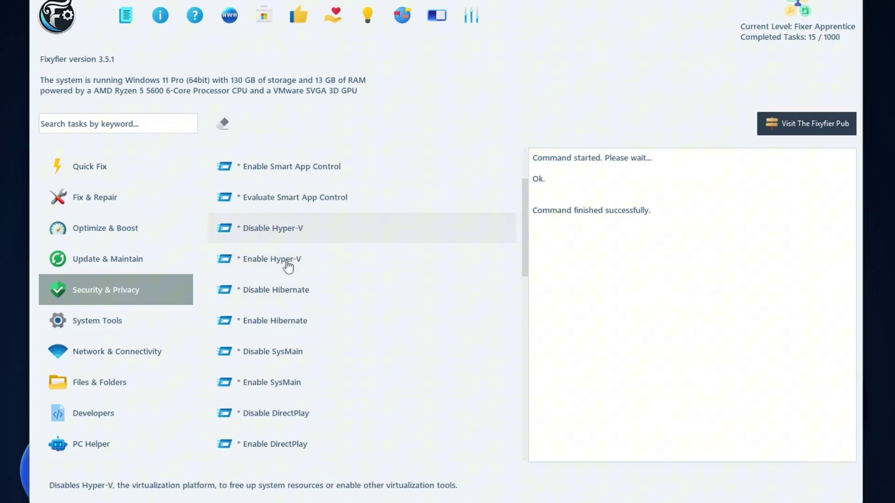
scroll(302, 292, down, 1)
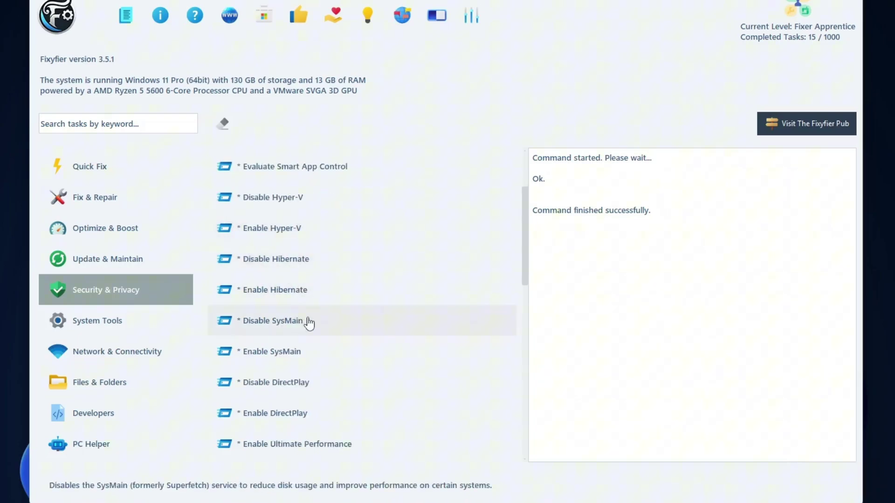
scroll(308, 320, down, 3)
scroll(360, 397, down, 2)
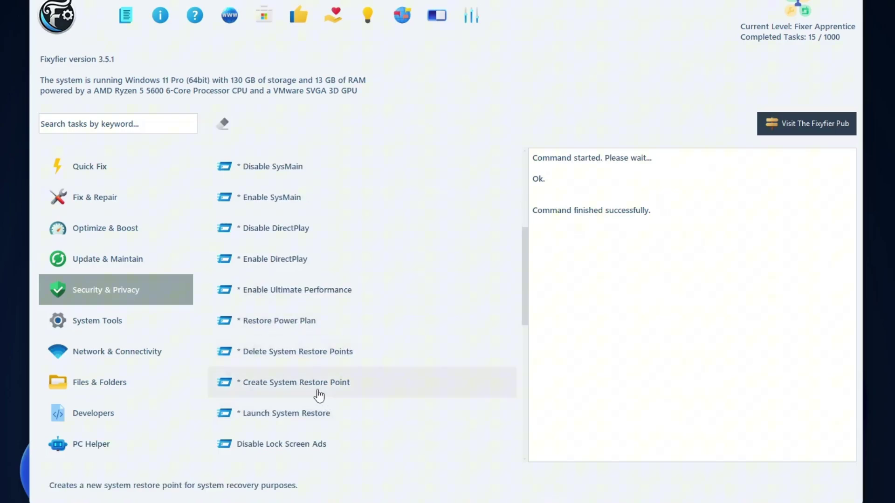
scroll(319, 395, down, 8)
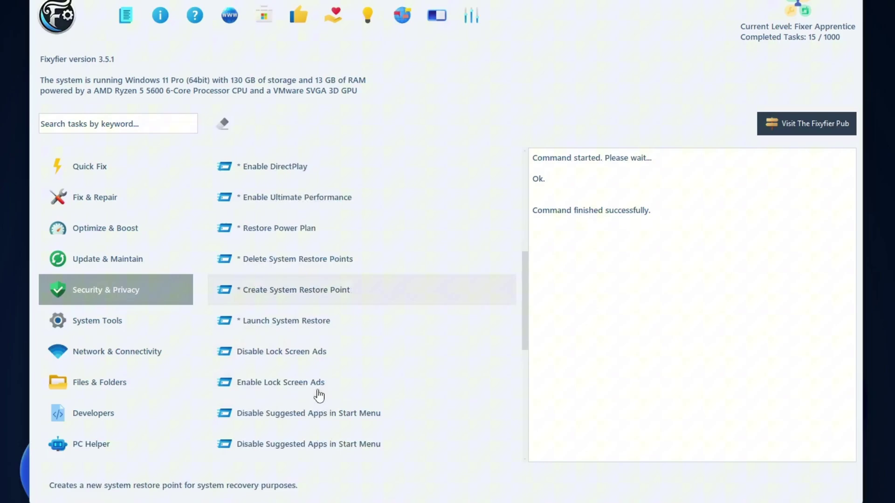
scroll(318, 395, down, 4)
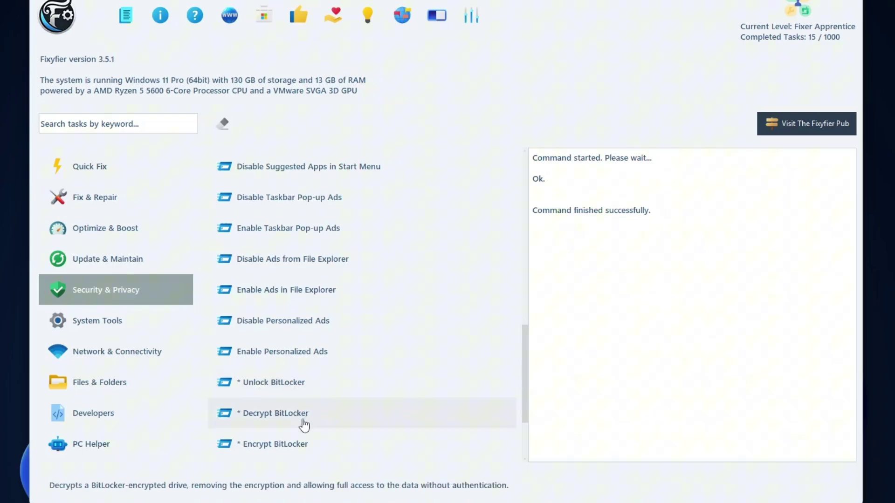
scroll(341, 415, down, 4)
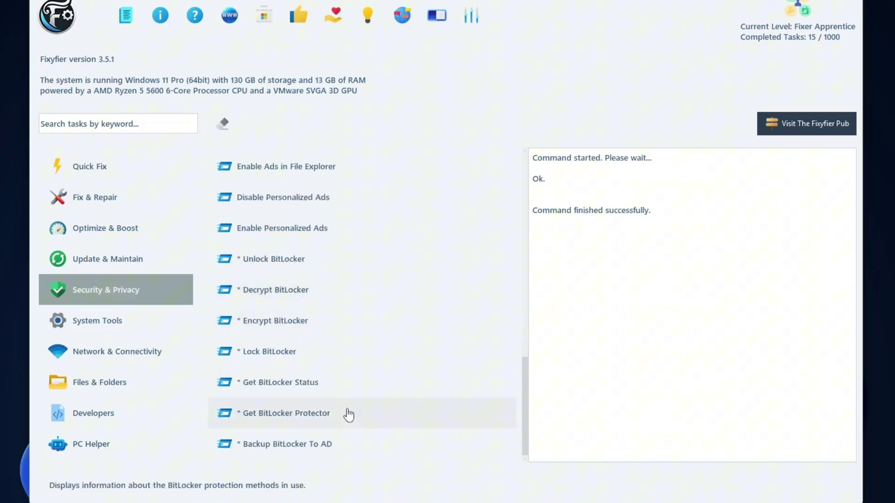
Run Check Specifications from System Tools and view its report from the beginning
click(131, 333)
scroll(326, 317, up, 6)
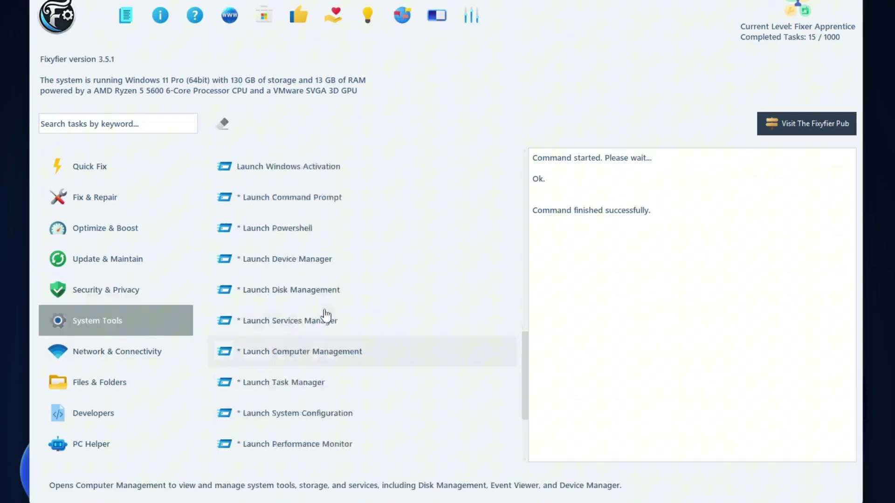
drag(523, 305, 535, 164)
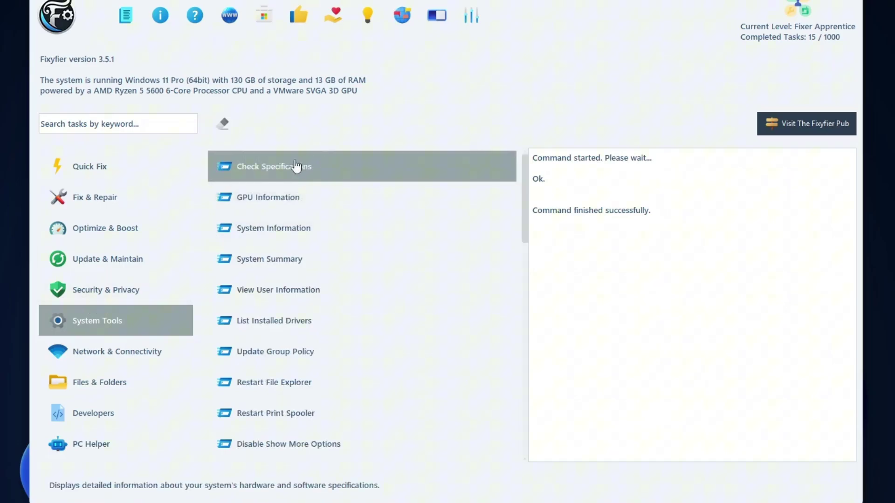
click(336, 166)
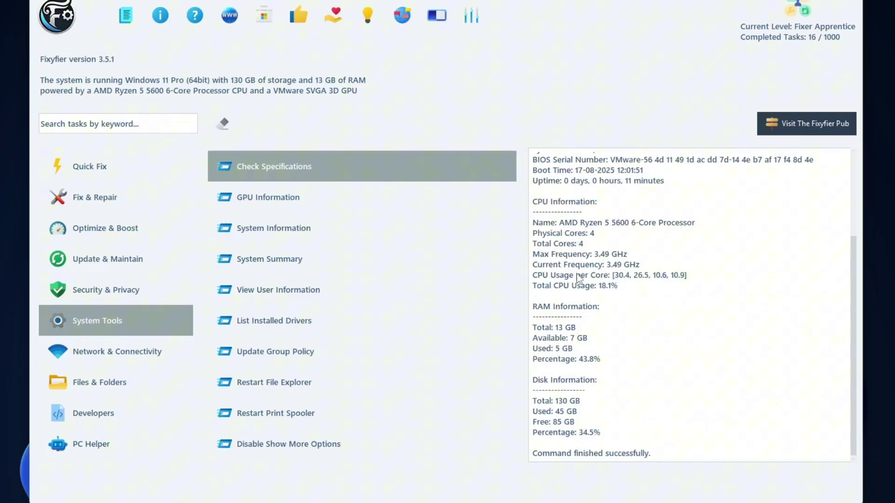
click(850, 171)
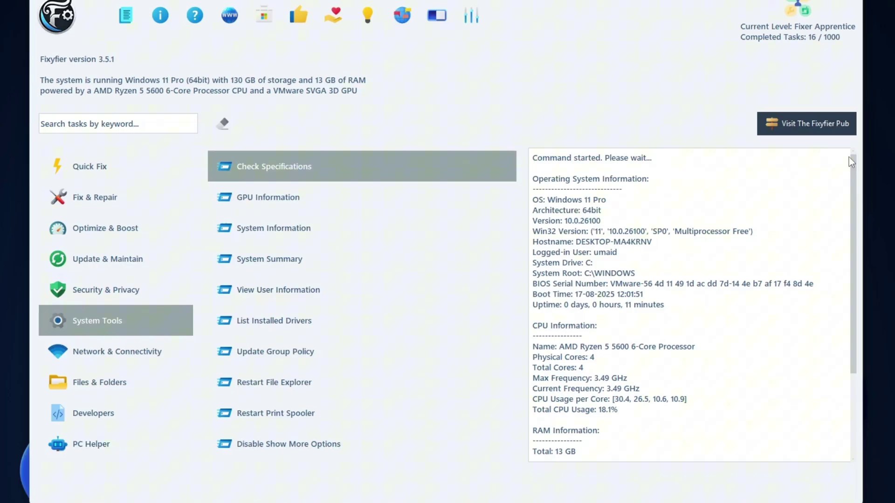
Run the GPU Information and System Information tasks and look through the system report
click(302, 200)
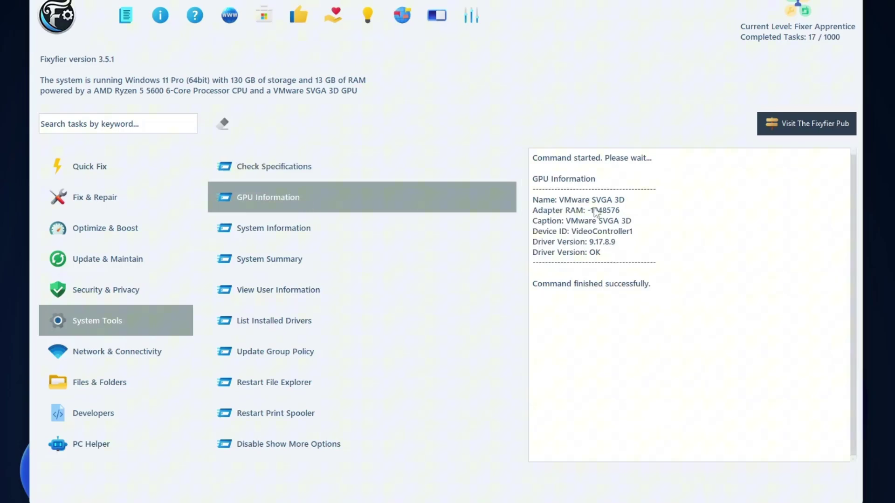
click(263, 239)
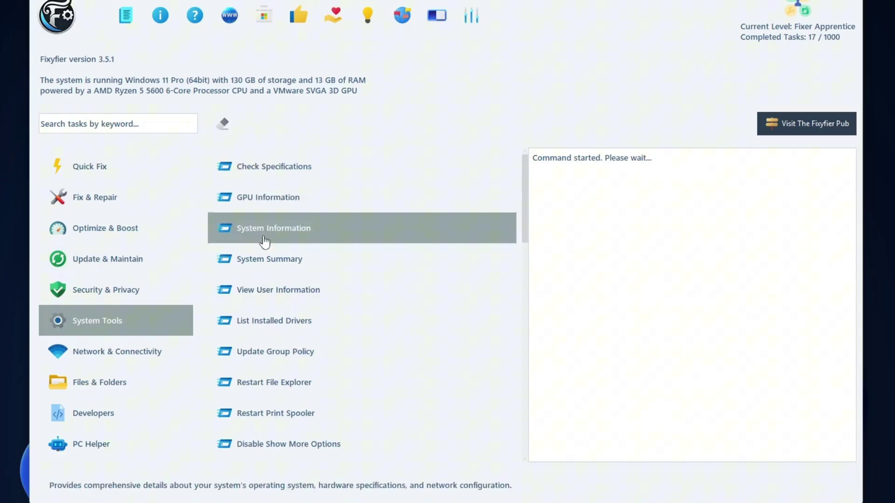
scroll(666, 275, up, 15)
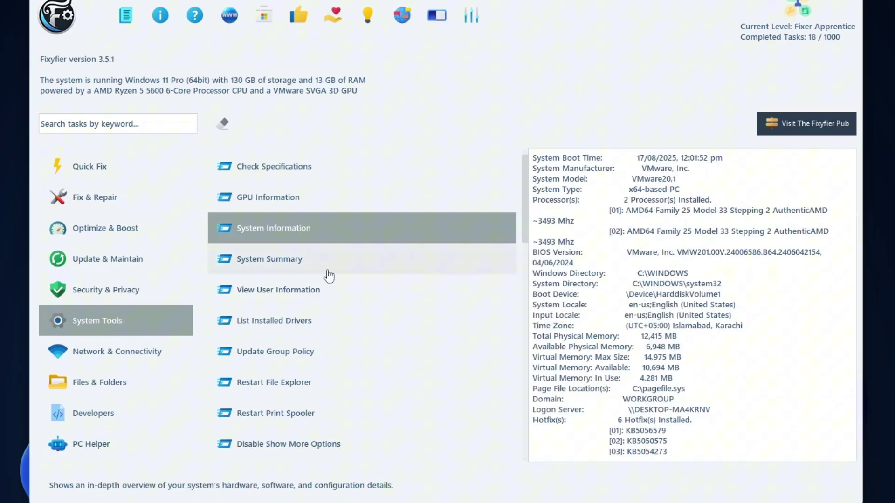
Run List Installed Drivers and look back through the driver report
click(332, 321)
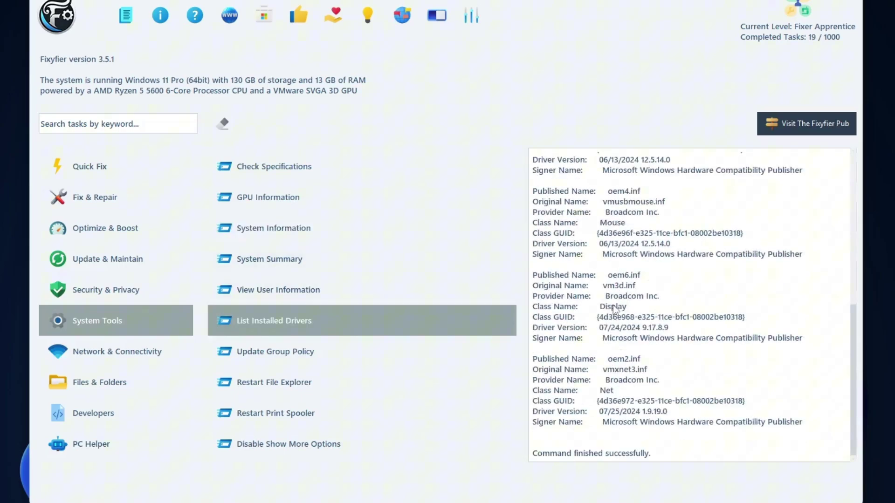
scroll(591, 287, up, 8)
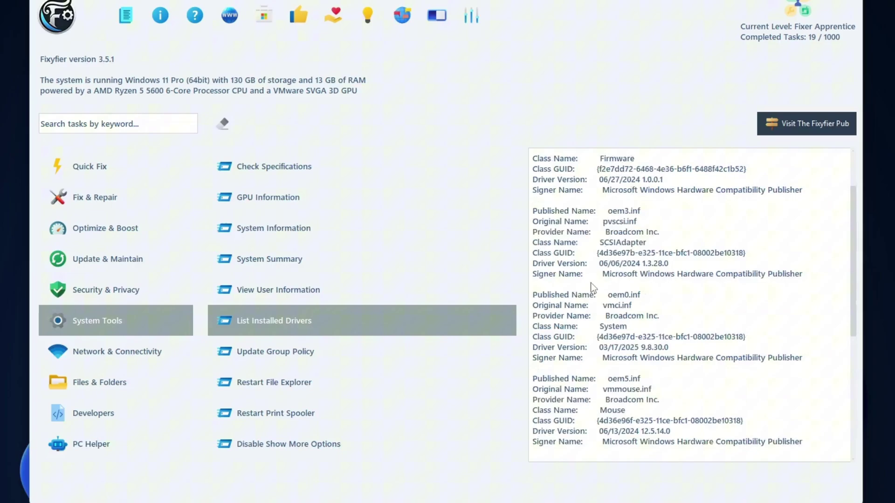
Generate a battery report with the System Tools task
scroll(345, 361, down, 1)
scroll(348, 360, down, 2)
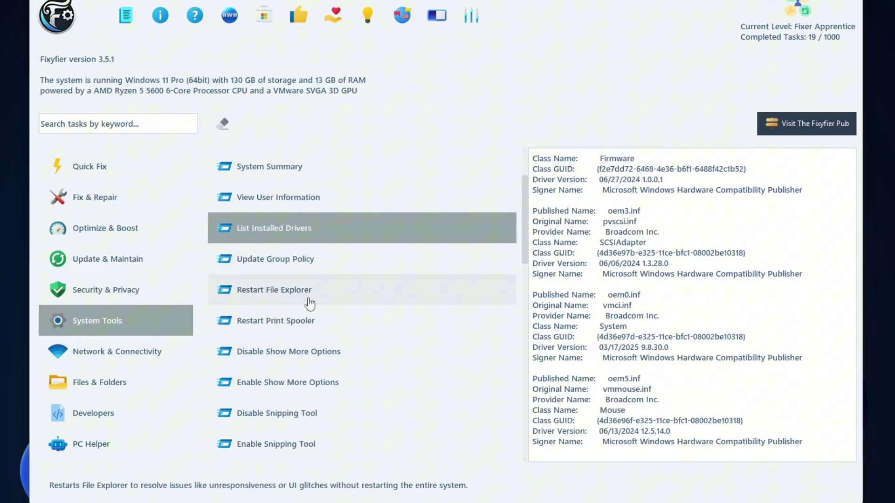
scroll(366, 330, down, 6)
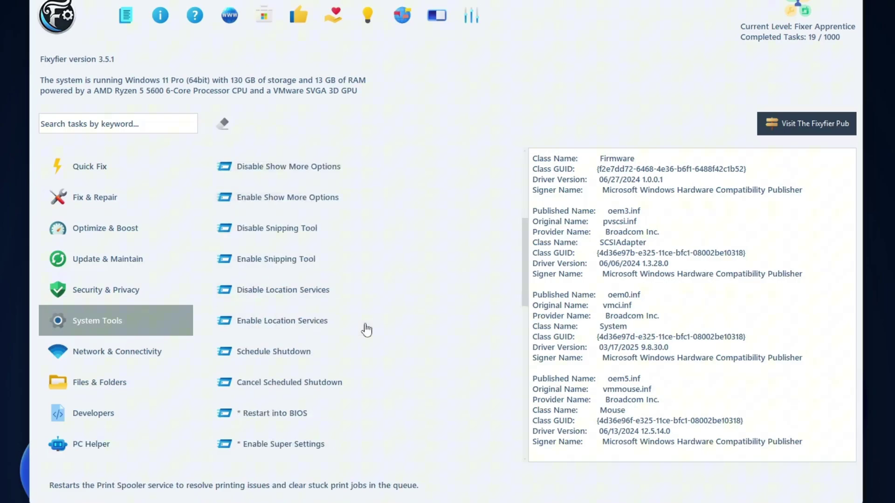
scroll(367, 330, down, 2)
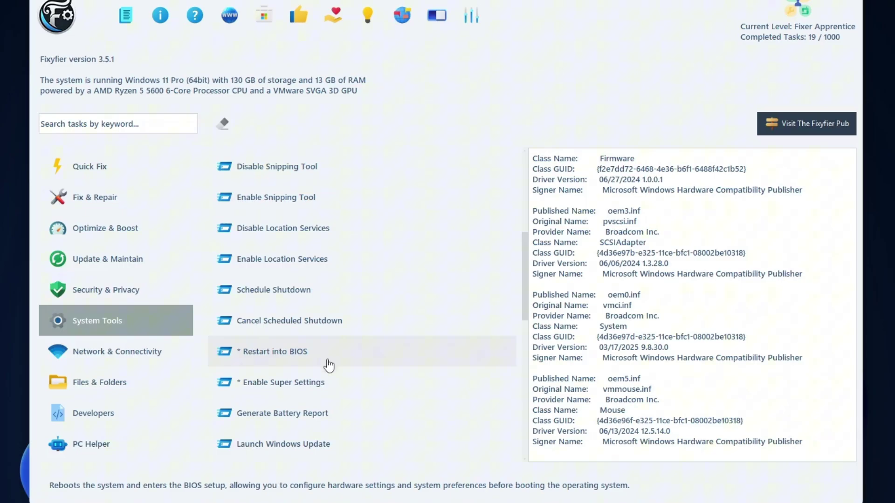
scroll(329, 365, down, 4)
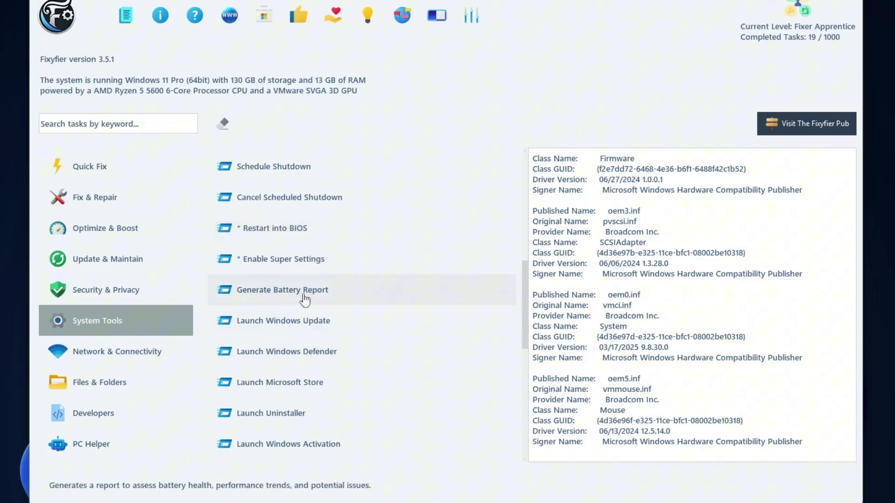
click(305, 300)
Run the Launch Uninstaller task from System Tools
scroll(313, 340, down, 2)
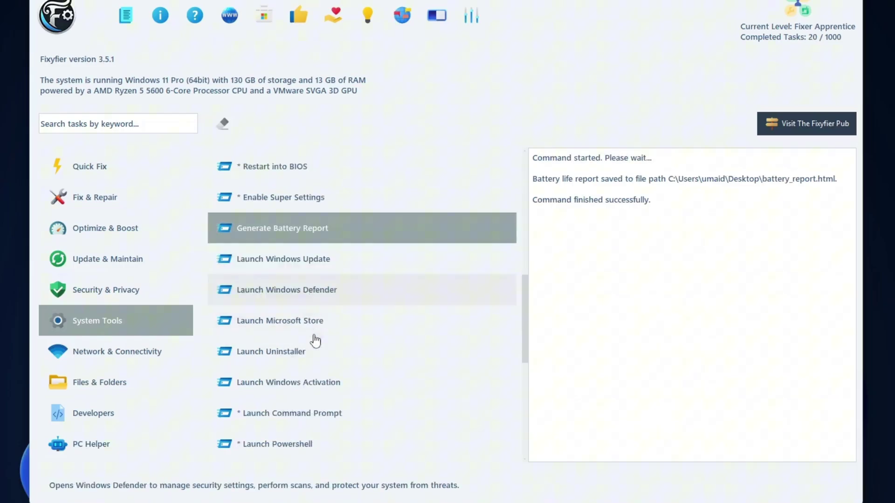
scroll(316, 341, down, 1)
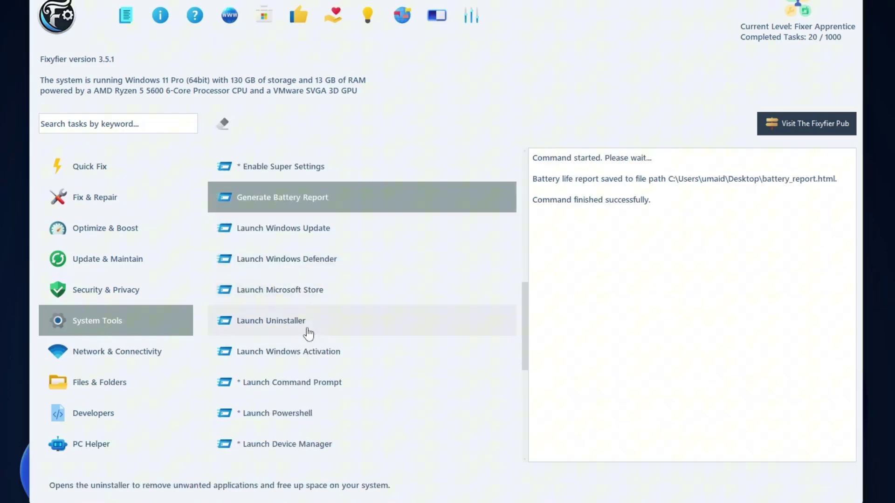
click(308, 331)
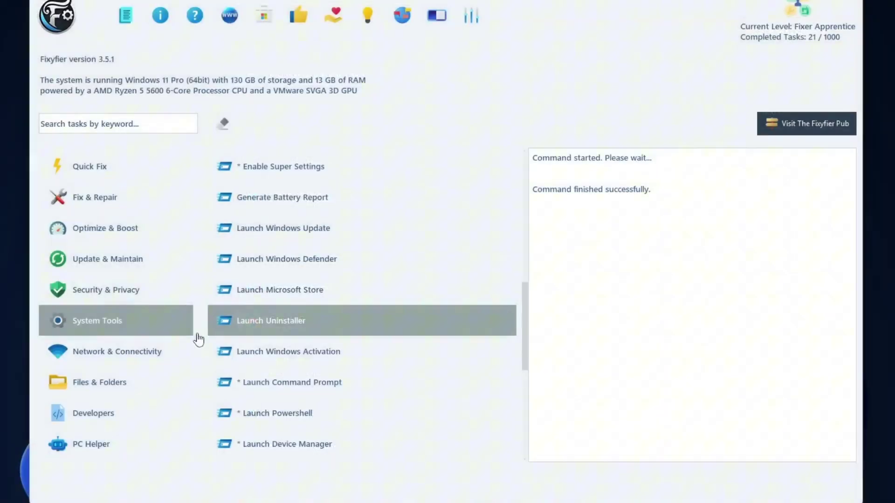
Examine the remaining System Tools launch tasks, from Windows Activation and Command Prompt through Netplwiz
scroll(294, 352, down, 1)
scroll(293, 352, down, 1)
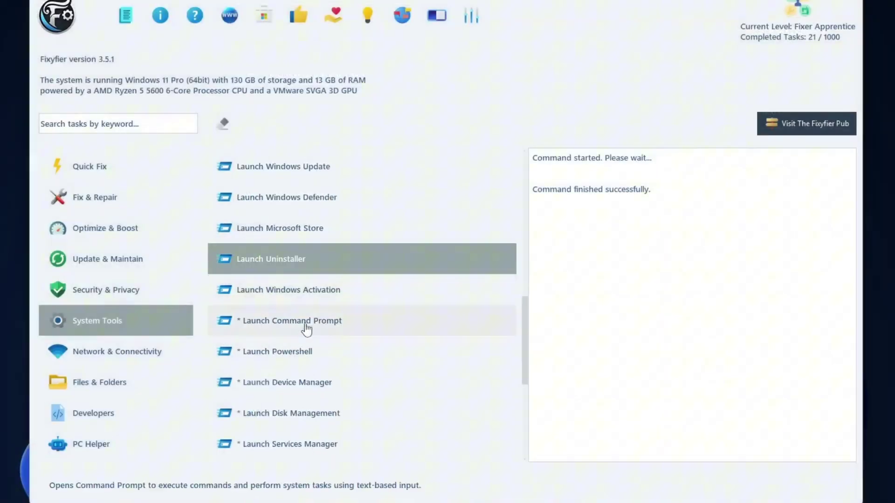
scroll(330, 329, down, 1)
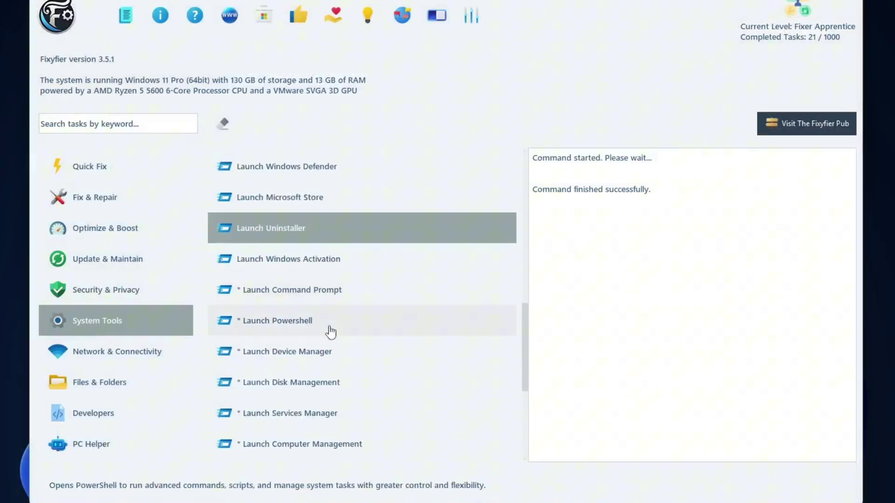
scroll(330, 331, down, 1)
scroll(331, 344, down, 1)
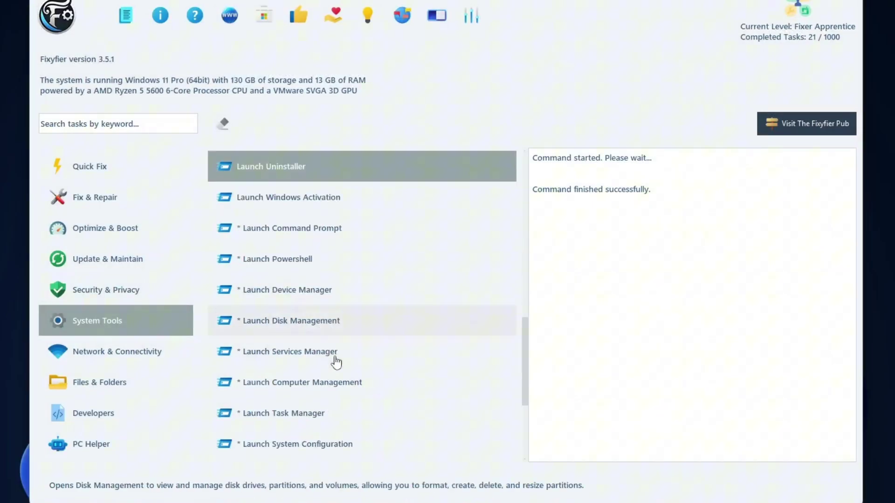
scroll(363, 383, down, 7)
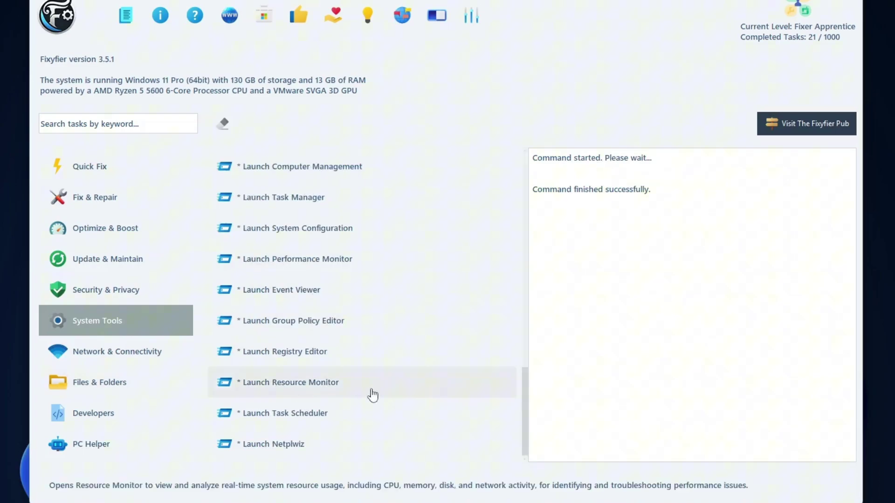
Test the internet connection and flush the DNS cache with the Network & Connectivity tasks
click(119, 355)
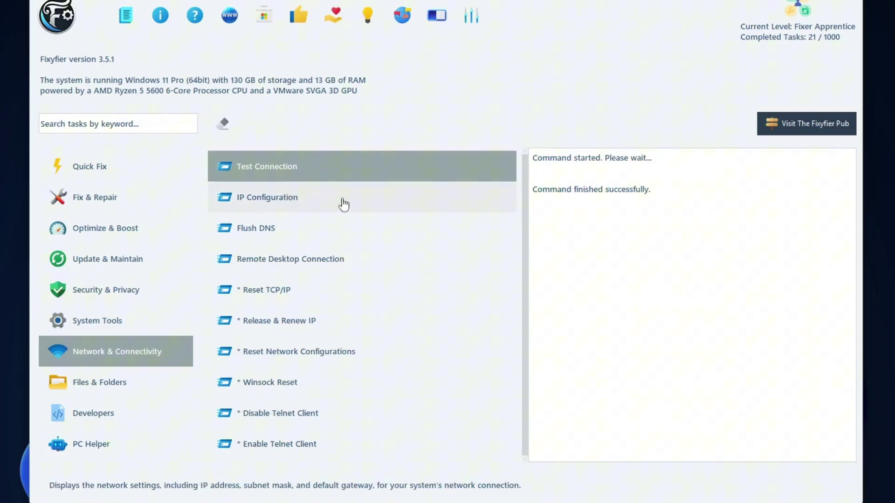
click(326, 176)
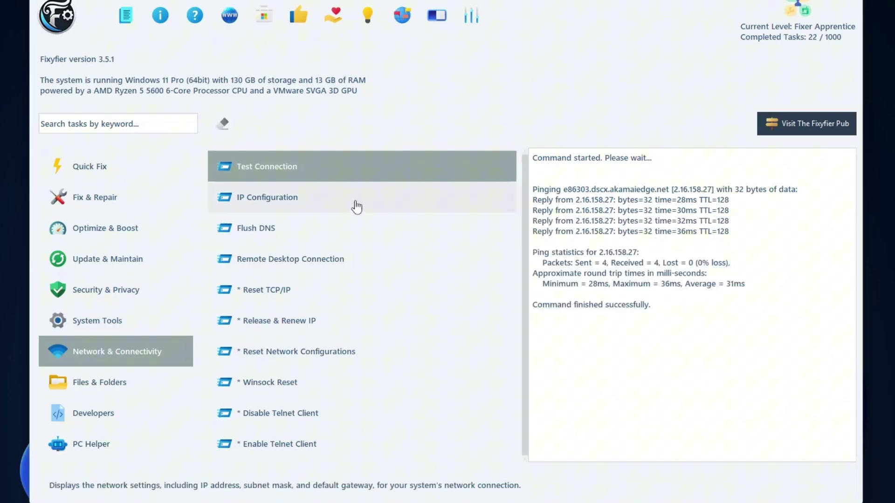
click(356, 239)
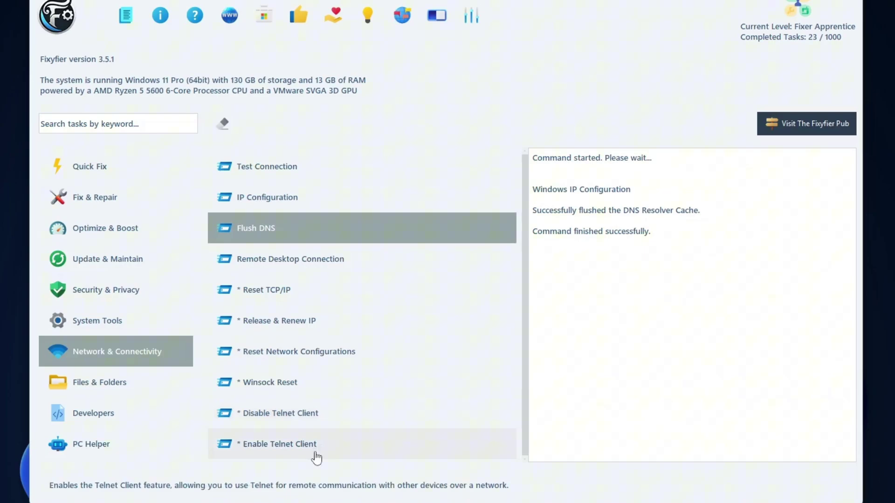
View the Files & Folders and Developers tasks, declining the advanced-user notices for Lock File or Folder and One-Click Batch Generation
click(149, 393)
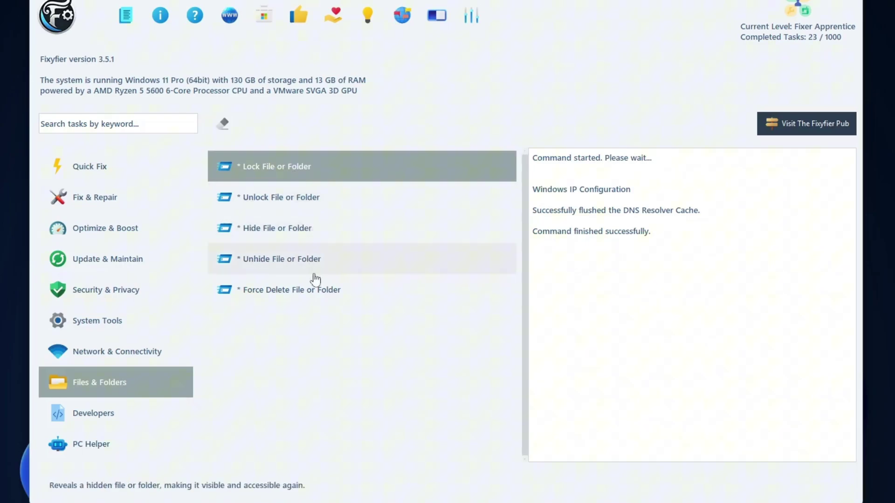
click(332, 369)
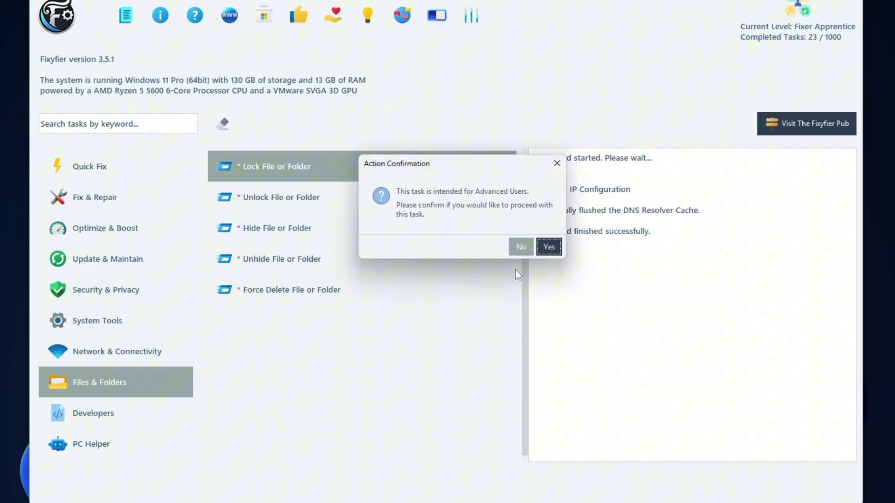
click(530, 250)
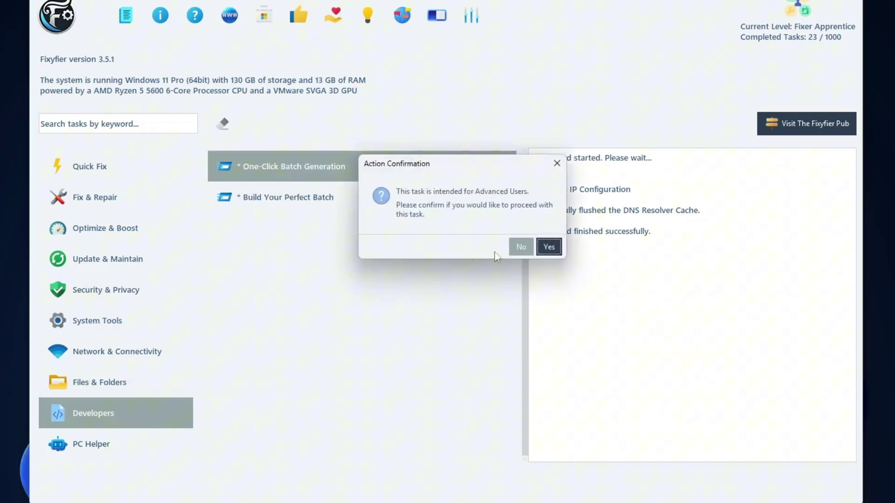
click(517, 250)
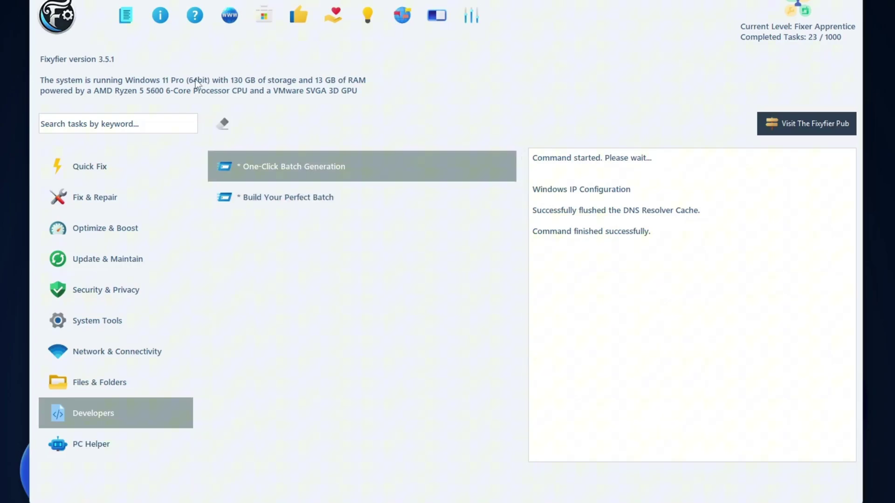
Revisit the Quick Fix and Fix & Repair categories and close the application
click(161, 170)
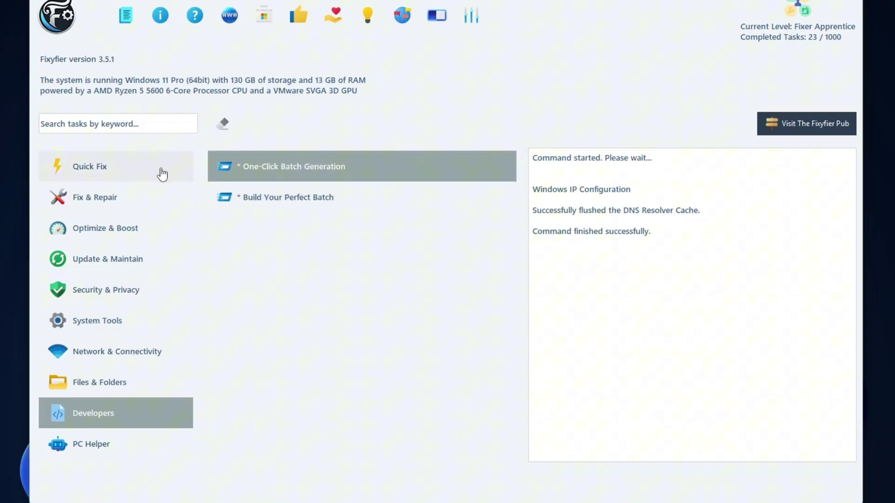
click(549, 326)
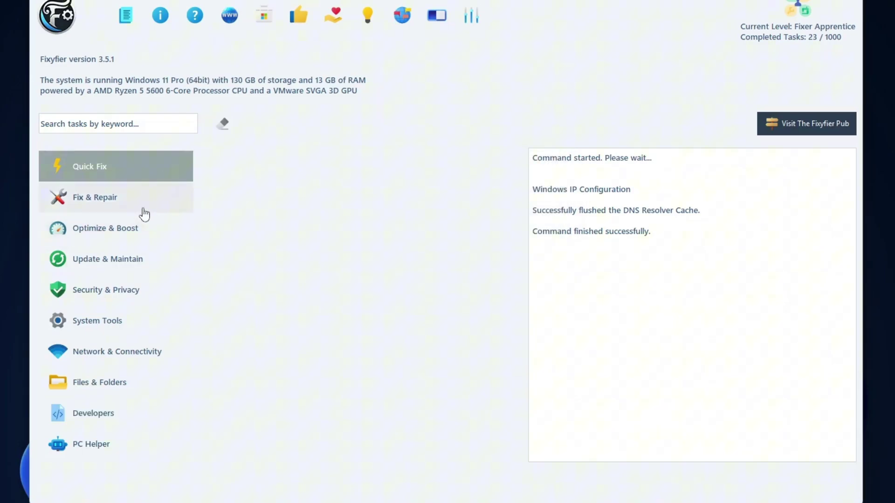
click(144, 213)
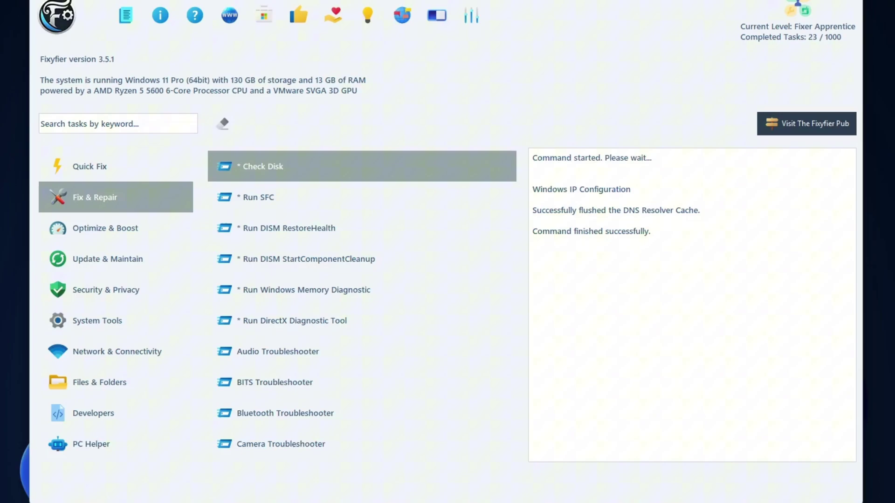
key(alt+F4)
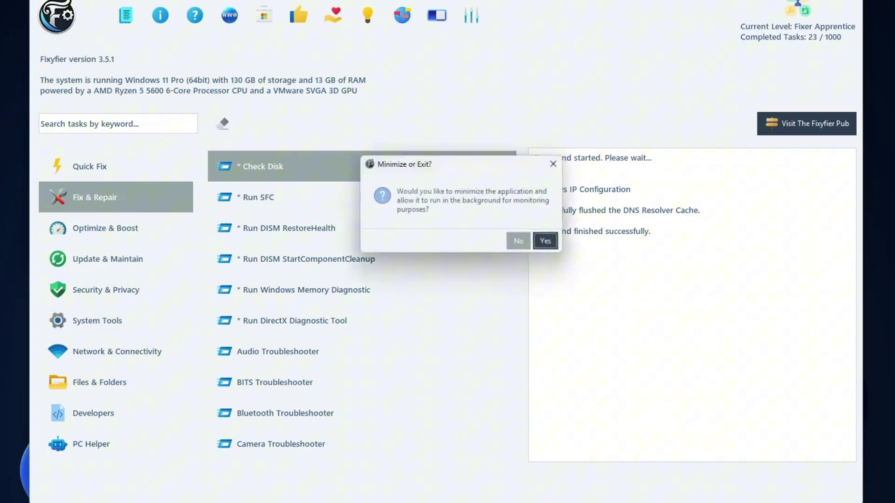